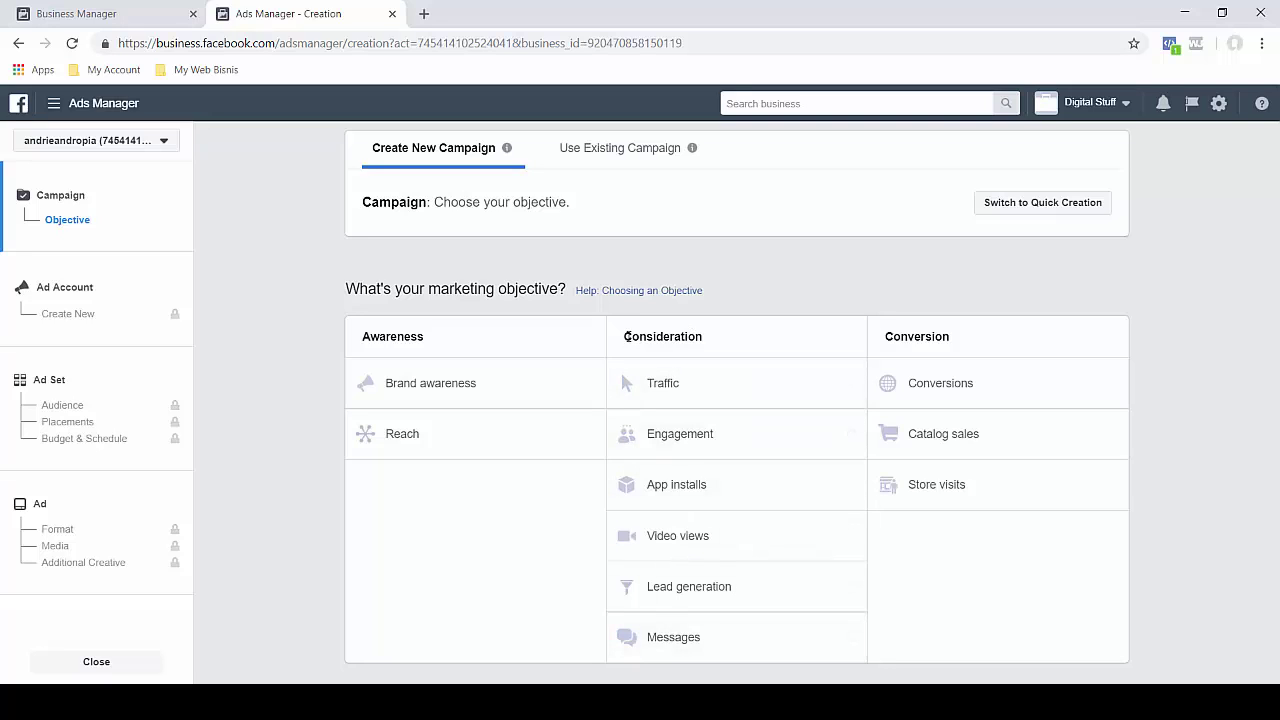
# Step: Choose Traffic as the new campaign's objective and continue through the ad account setup with the preset country, currency and time zone
pyautogui.moveTo(624, 337); pyautogui.dragTo(715, 343)
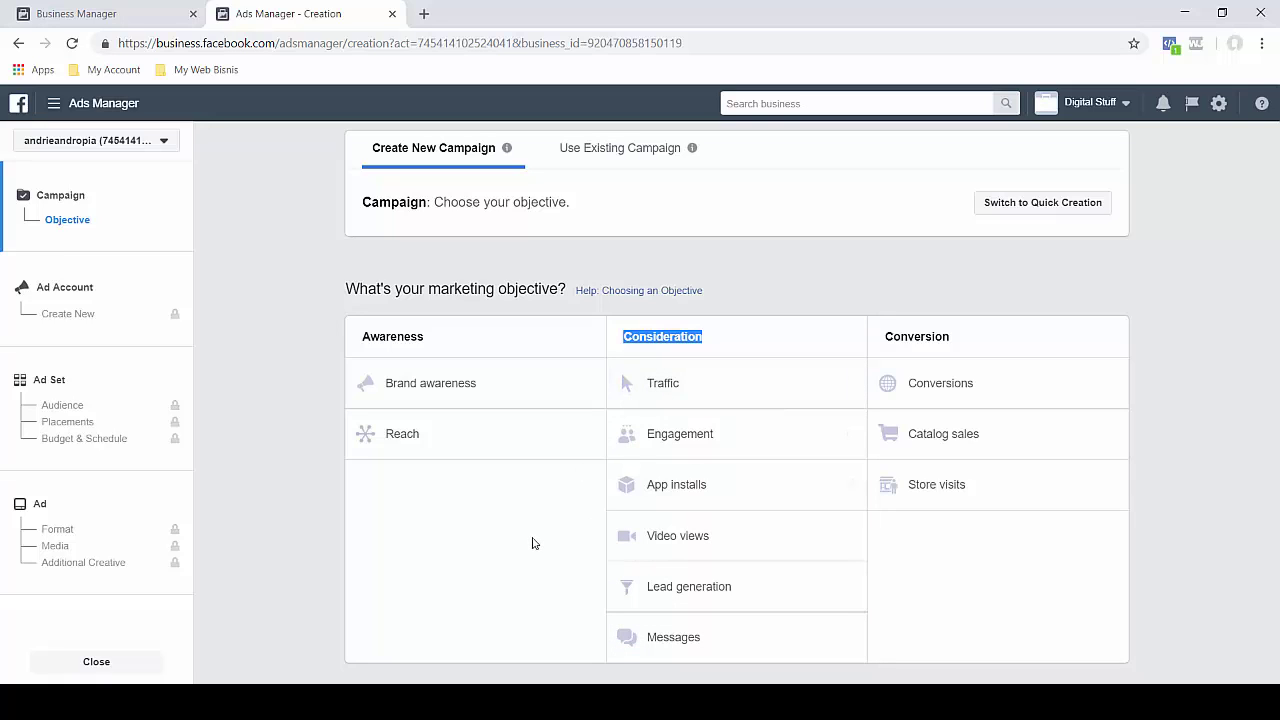
pyautogui.click(686, 394)
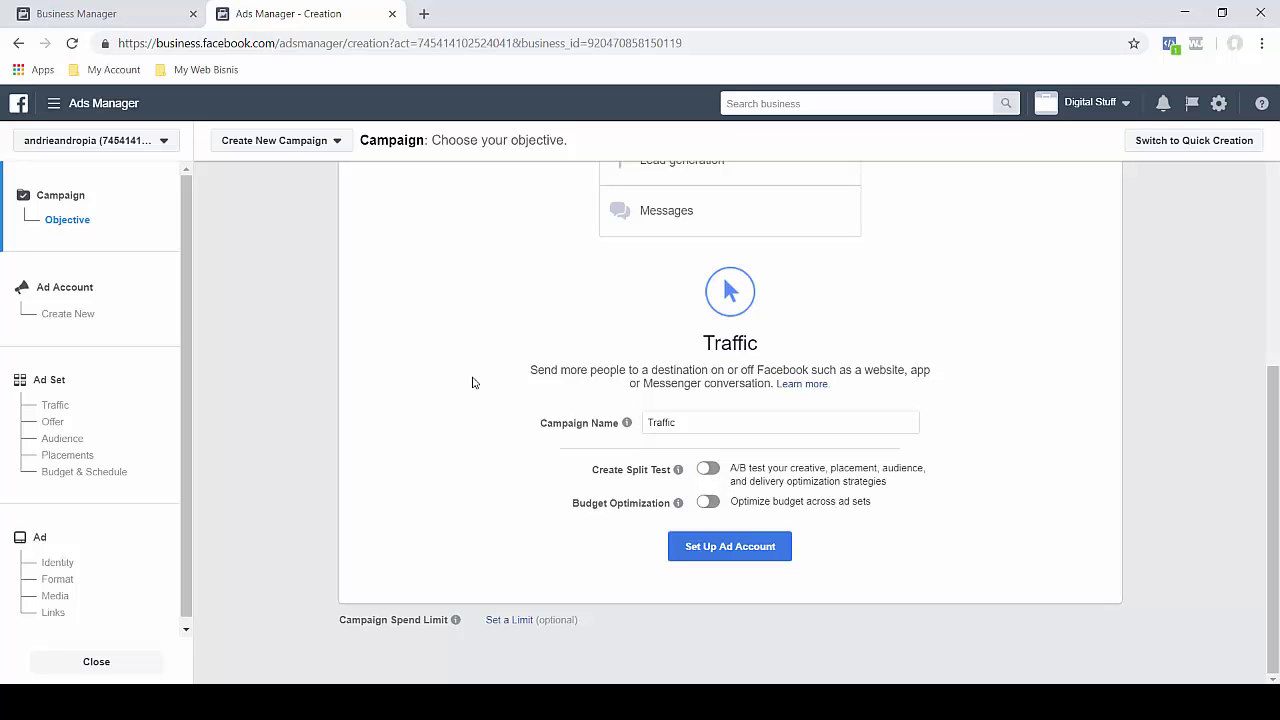
pyautogui.click(725, 552)
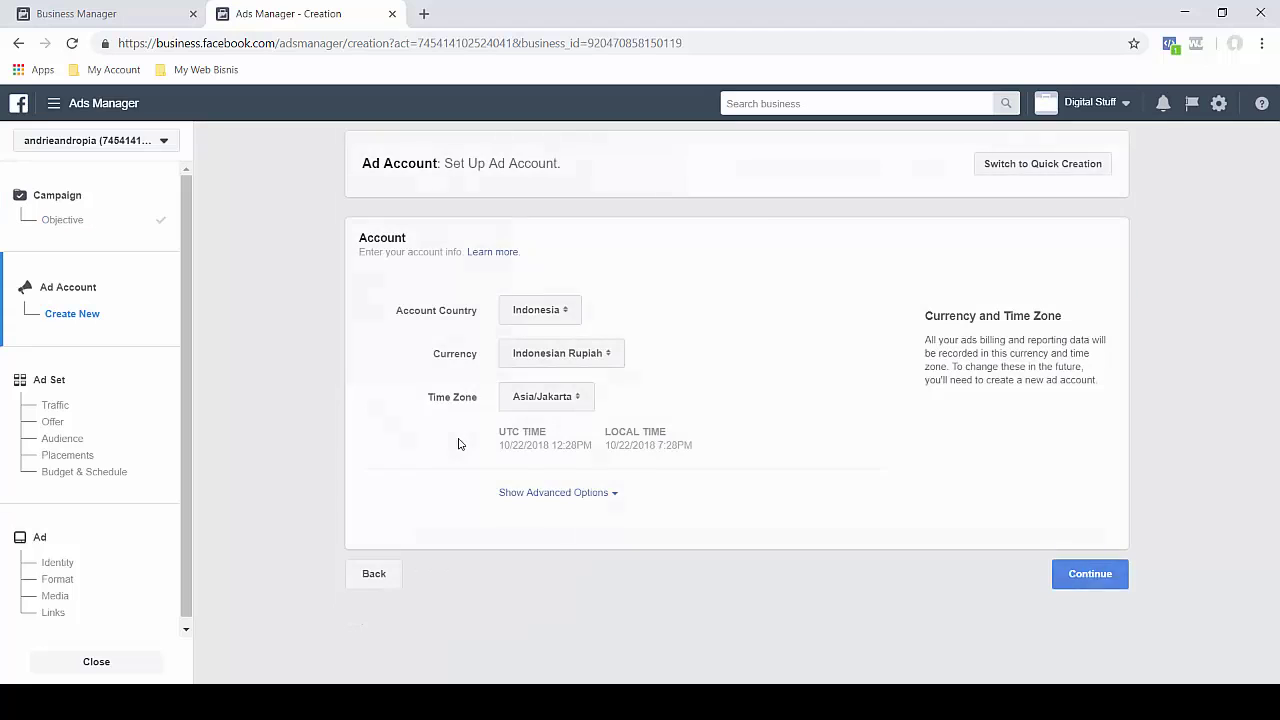
pyautogui.click(1088, 580)
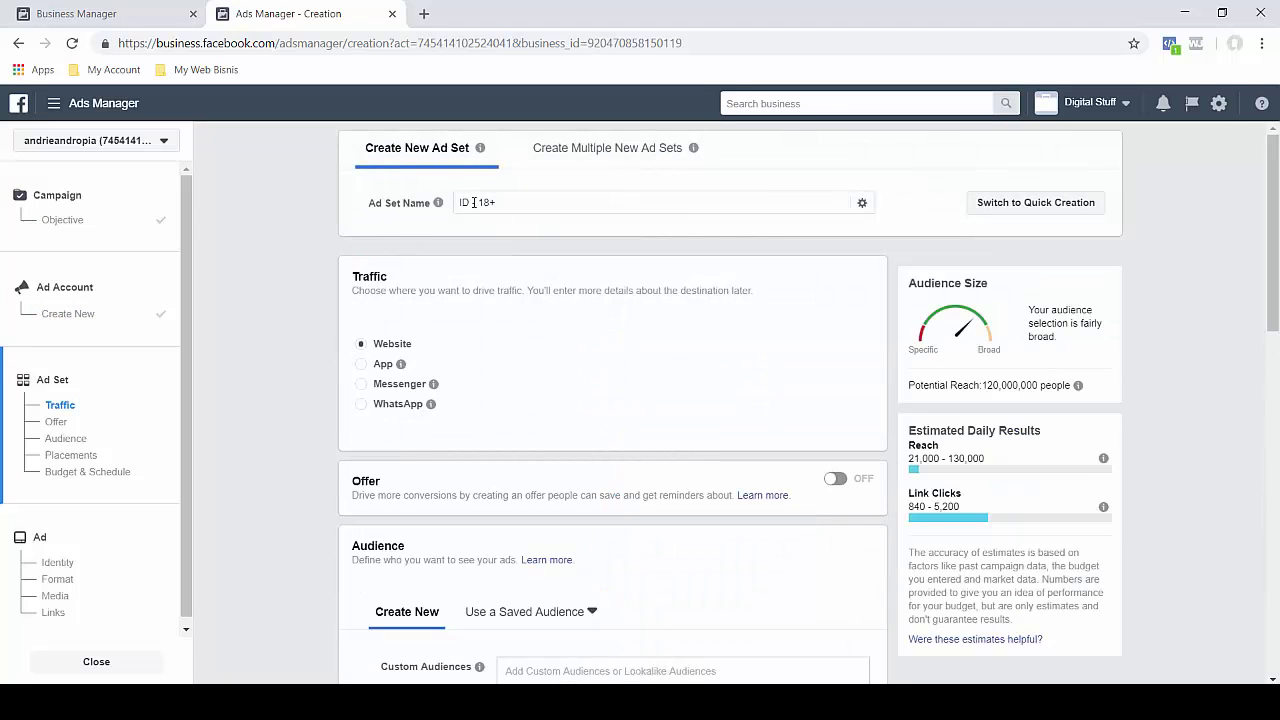
# Step: Name the ad set Adset-BisnisOnline
pyautogui.tripleClick(524, 218)
pyautogui.write('Adset-BisnisOnline')
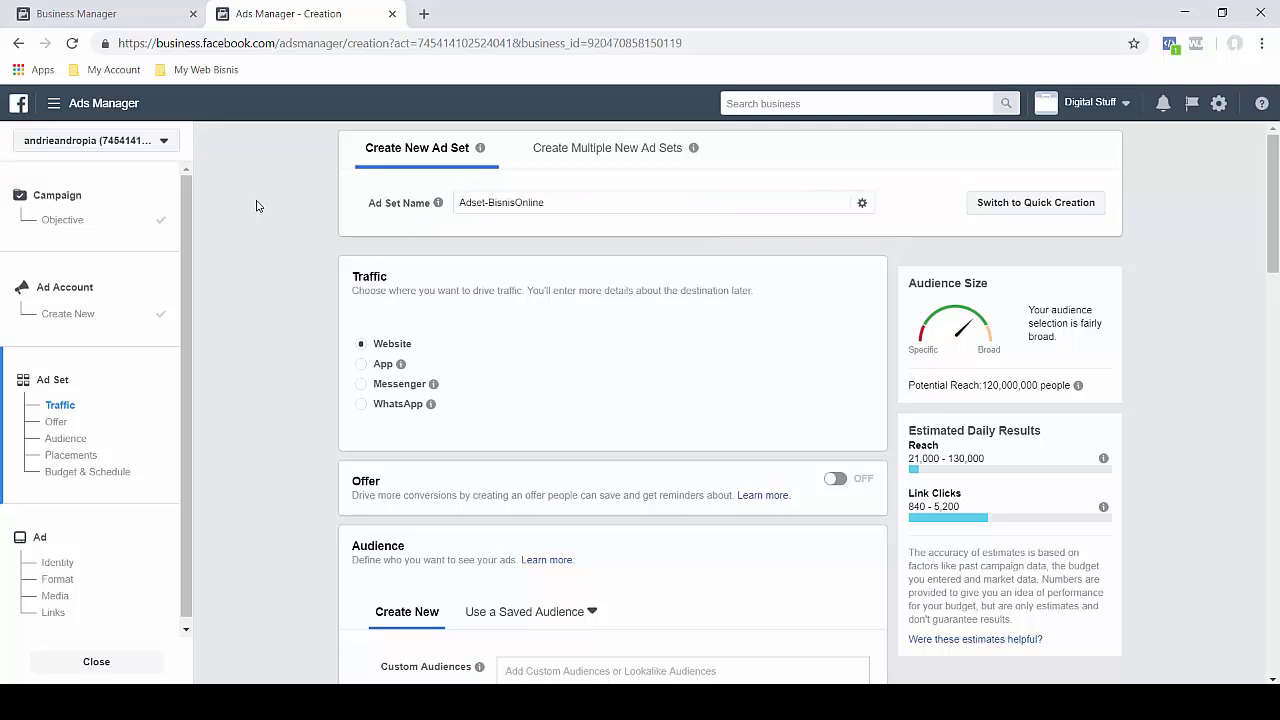
# Step: Limit the audience to men aged 25 to 45
pyautogui.scroll(-3, 258, 203)
pyautogui.scroll(-3, 260, 202)
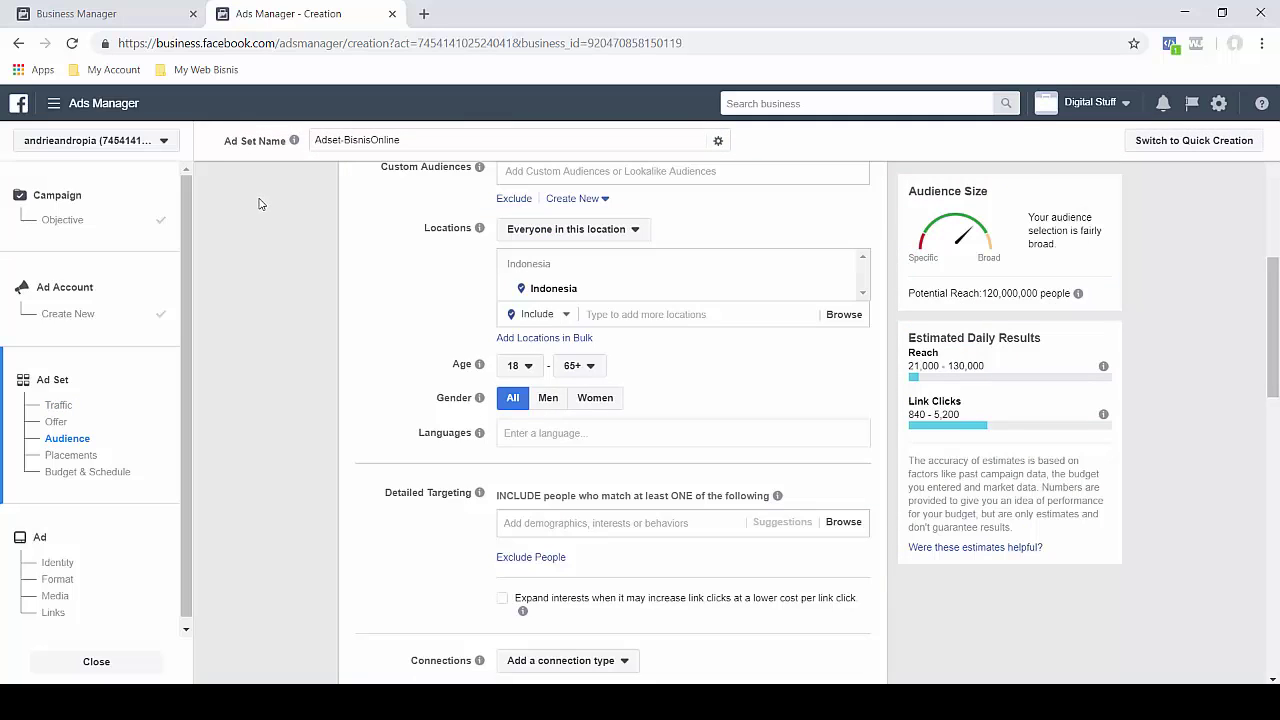
pyautogui.moveTo(463, 232)
pyautogui.scroll(2, 463, 232)
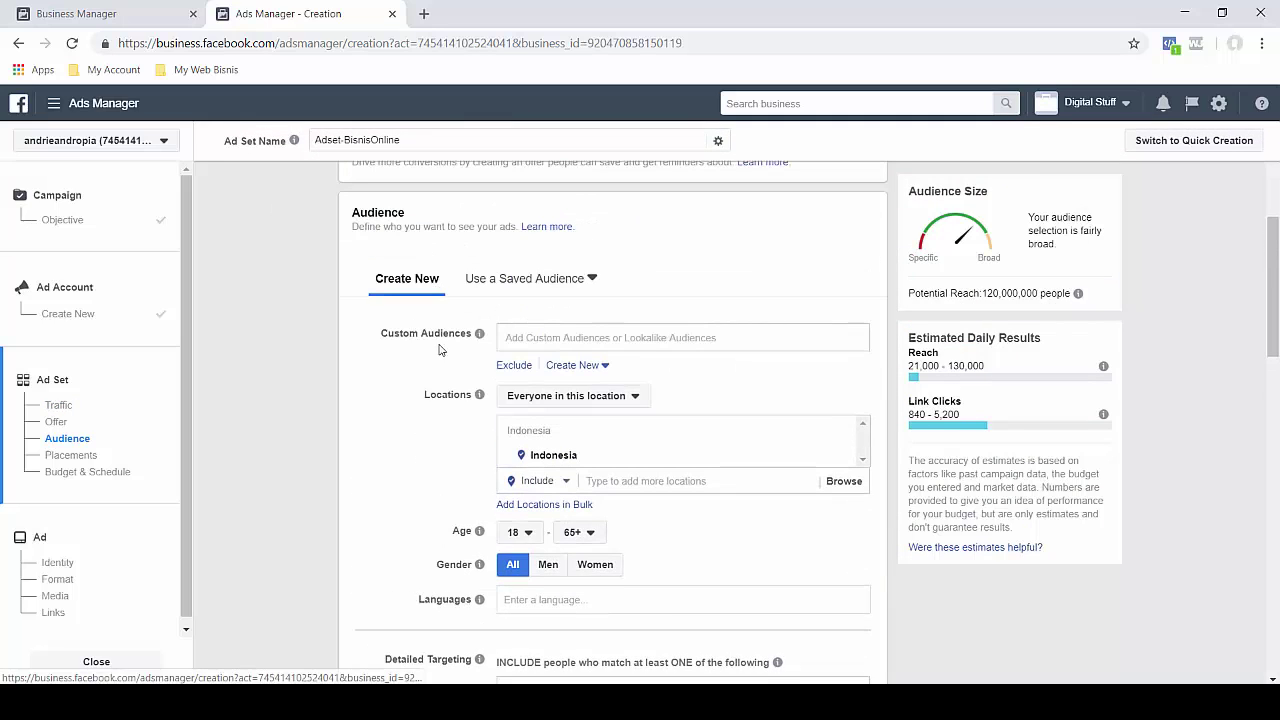
pyautogui.scroll(-2, 503, 408)
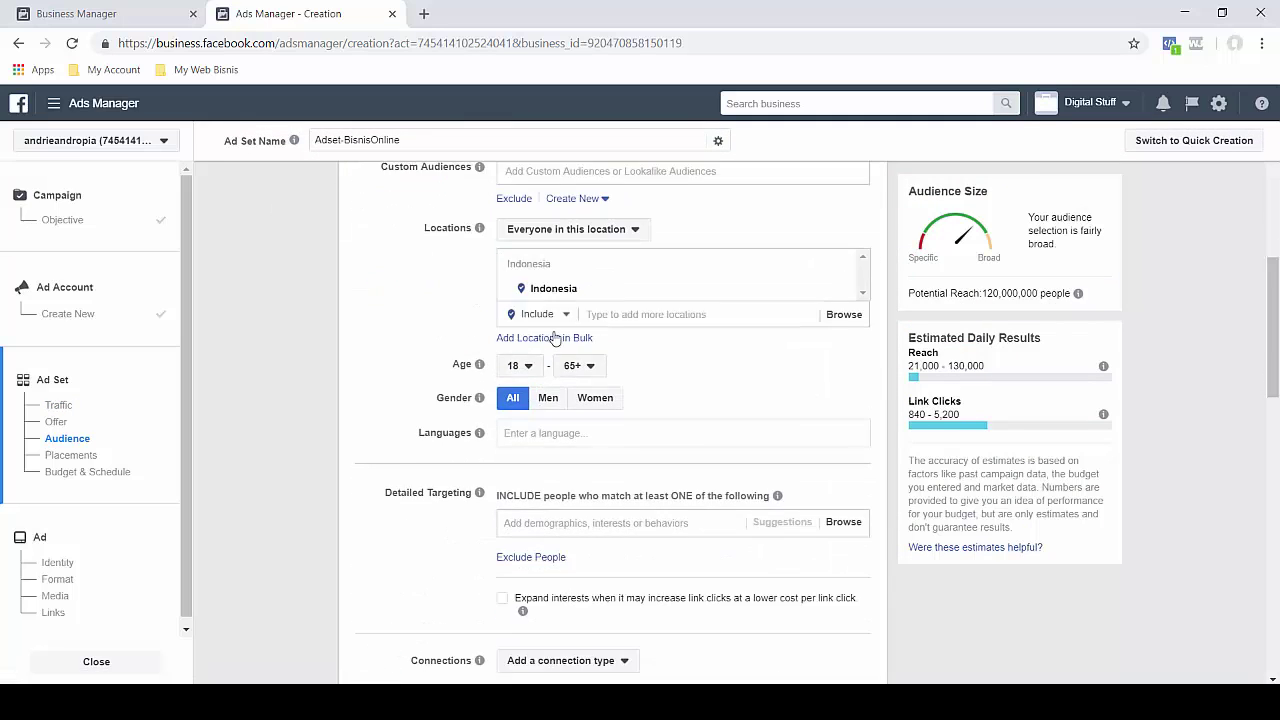
pyautogui.click(531, 374)
pyautogui.scroll(-2, 529, 420)
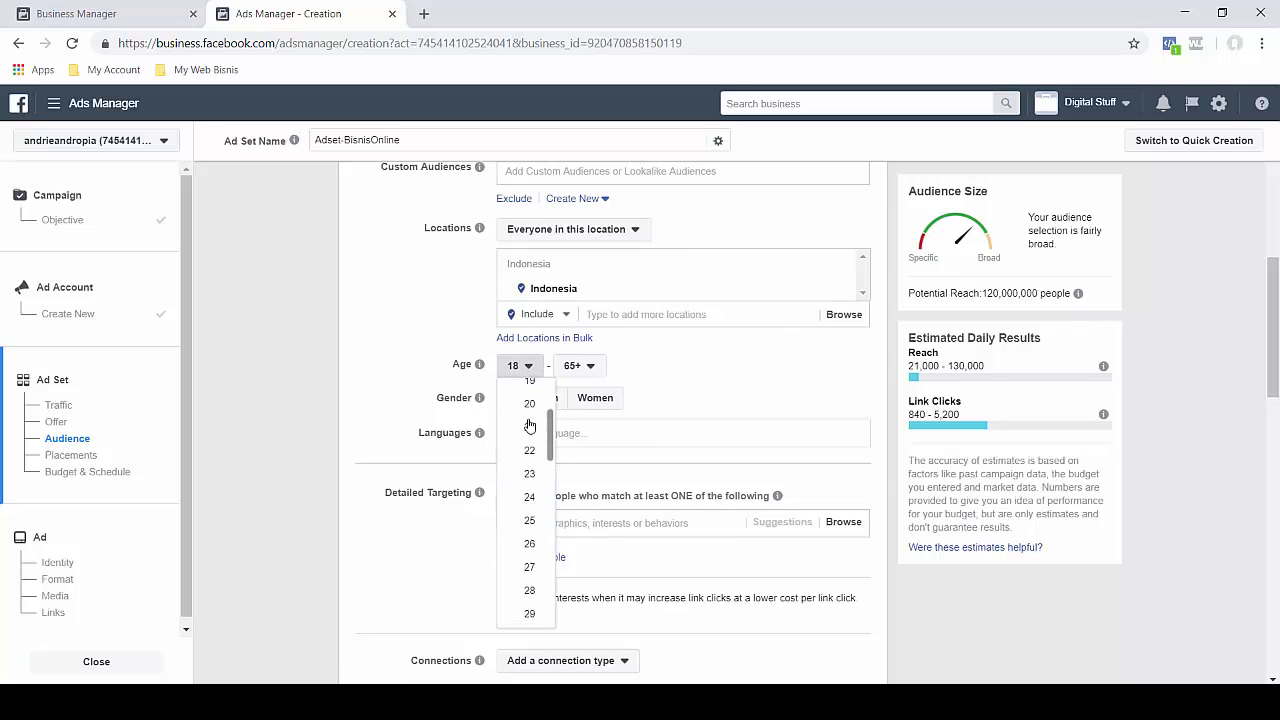
pyautogui.click(549, 500)
pyautogui.click(575, 366)
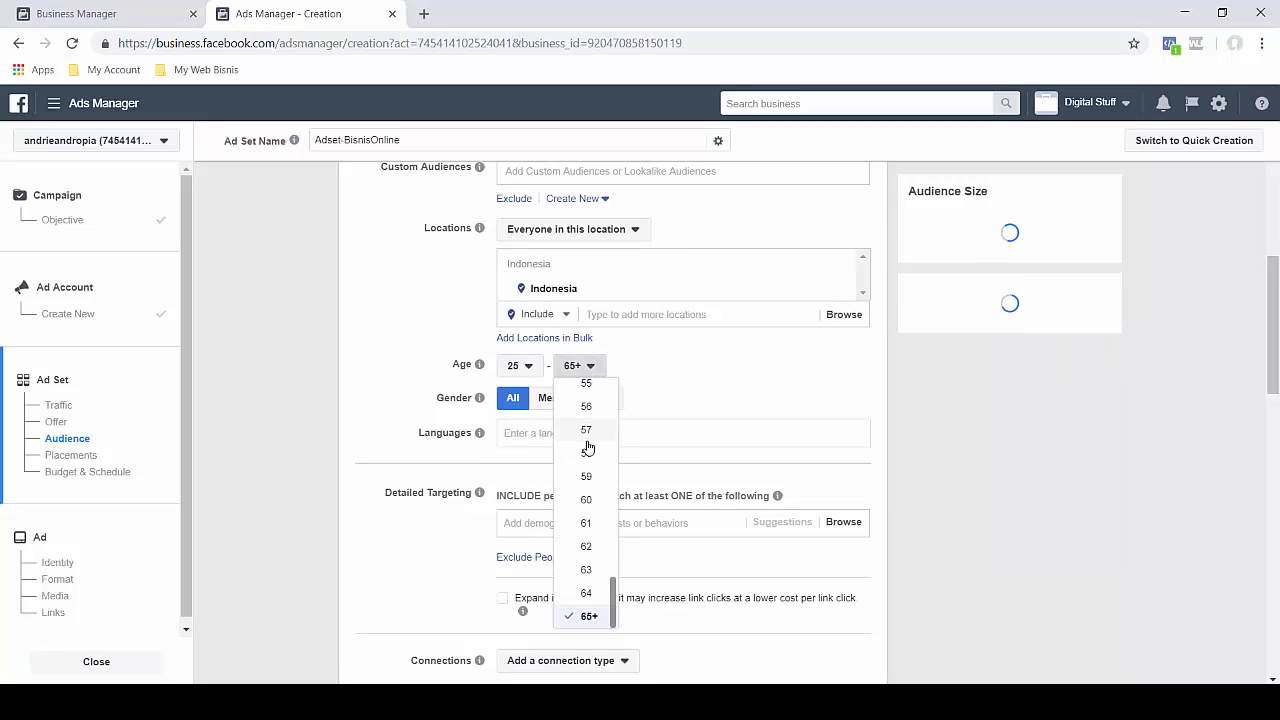
pyautogui.scroll(5, 586, 446)
pyautogui.click(586, 483)
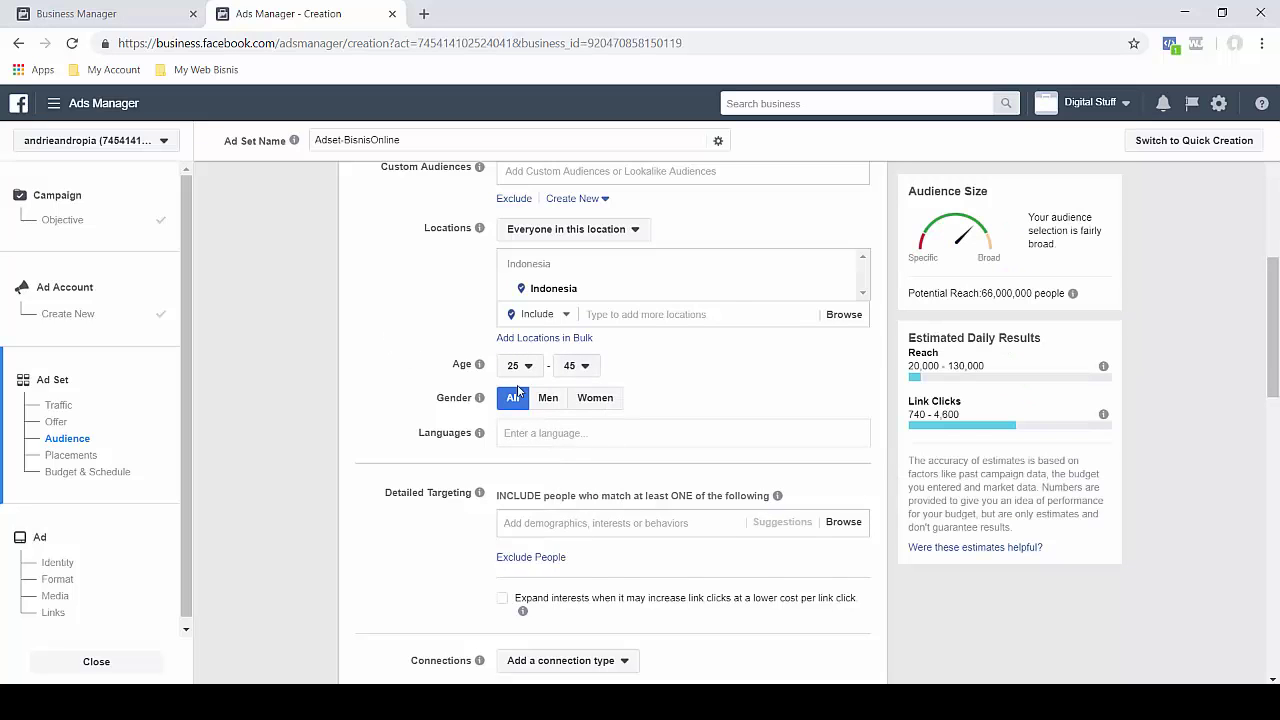
pyautogui.click(548, 398)
# Step: Search the detailed targeting for "bisnis on" and include the Bisnis Online interest
pyautogui.scroll(-2, 335, 346)
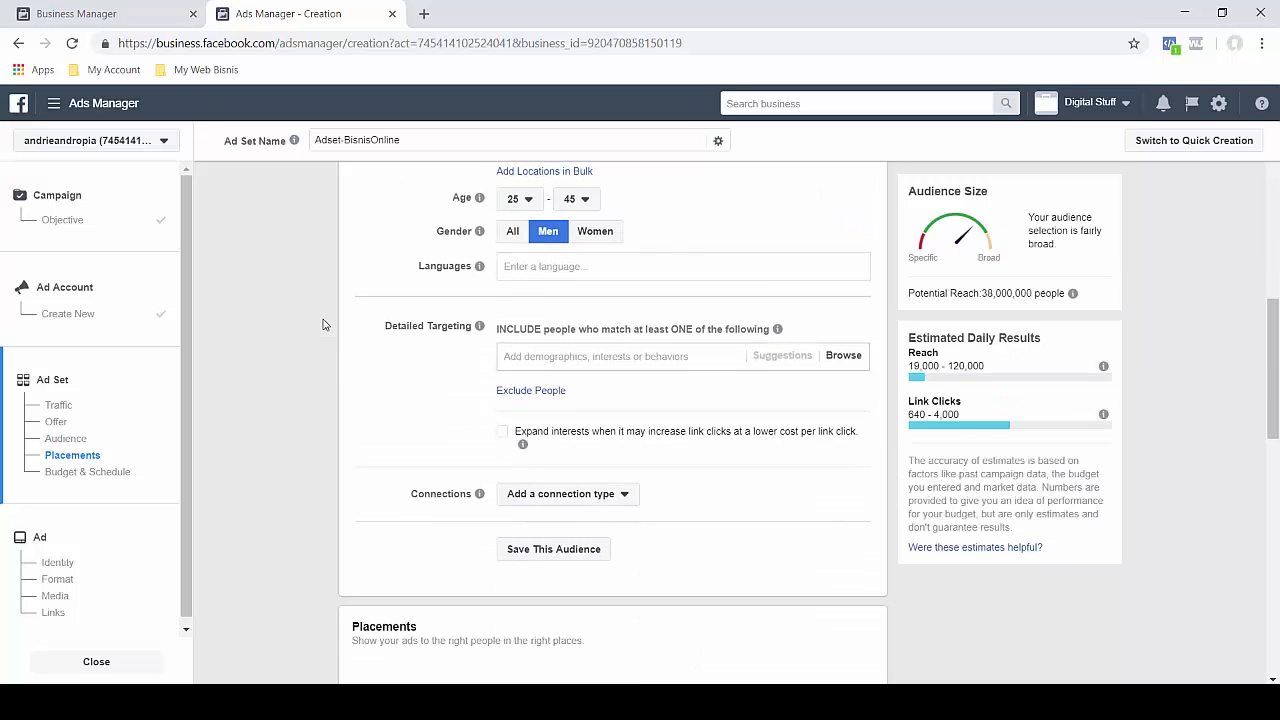
pyautogui.click(698, 358)
pyautogui.write('bisnis on')
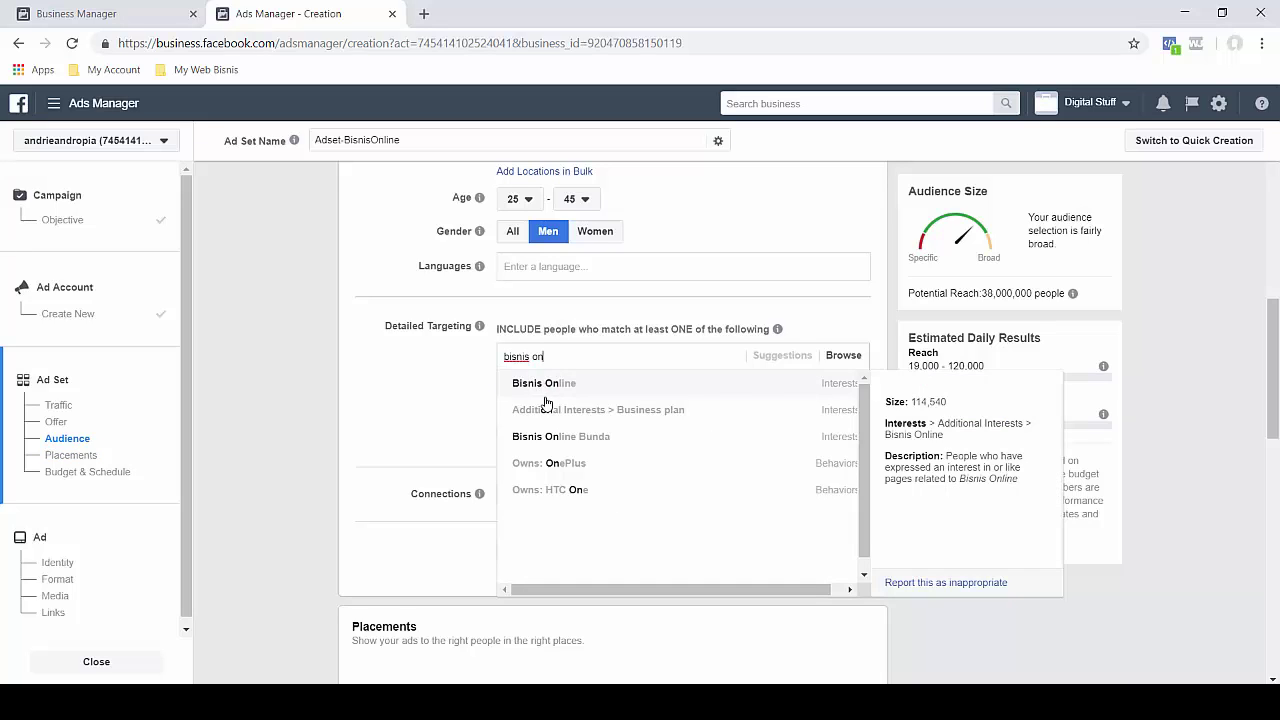
pyautogui.click(546, 385)
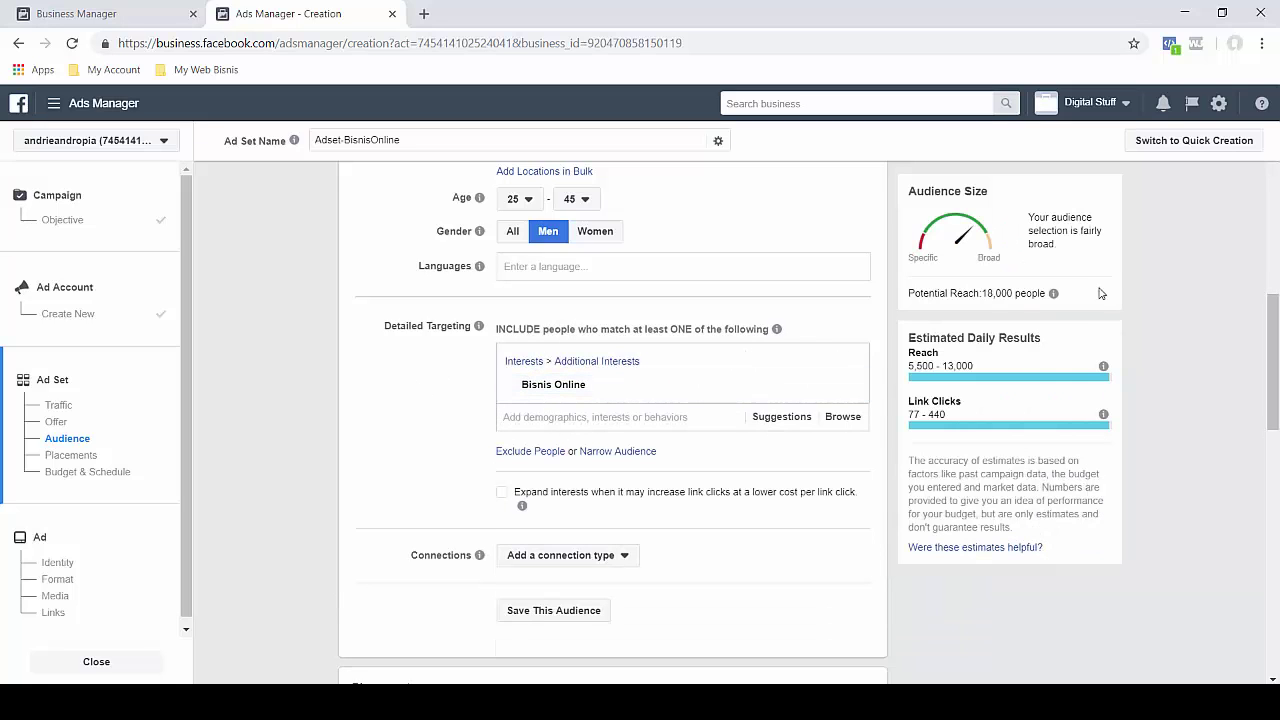
# Step: Try adding the Digital marketing interest to the detailed targeting, check the potential reach, and remove the interest again
pyautogui.click(649, 418)
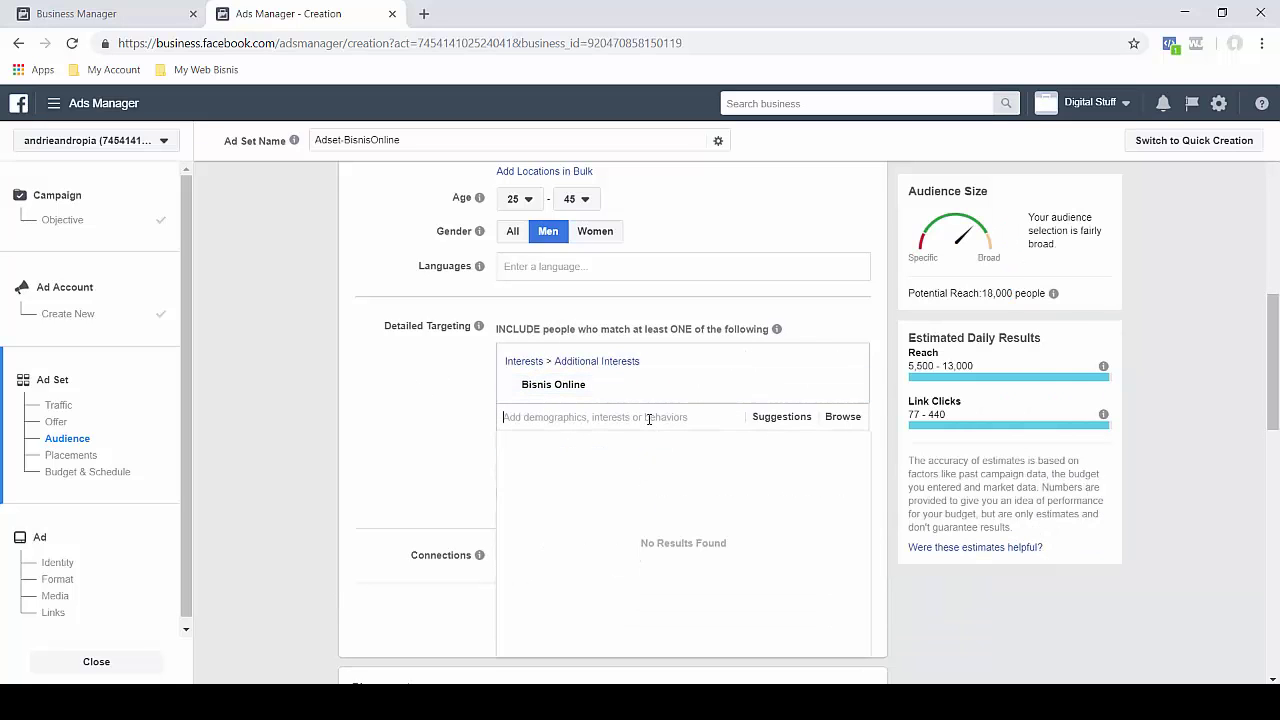
pyautogui.write('internet mar')
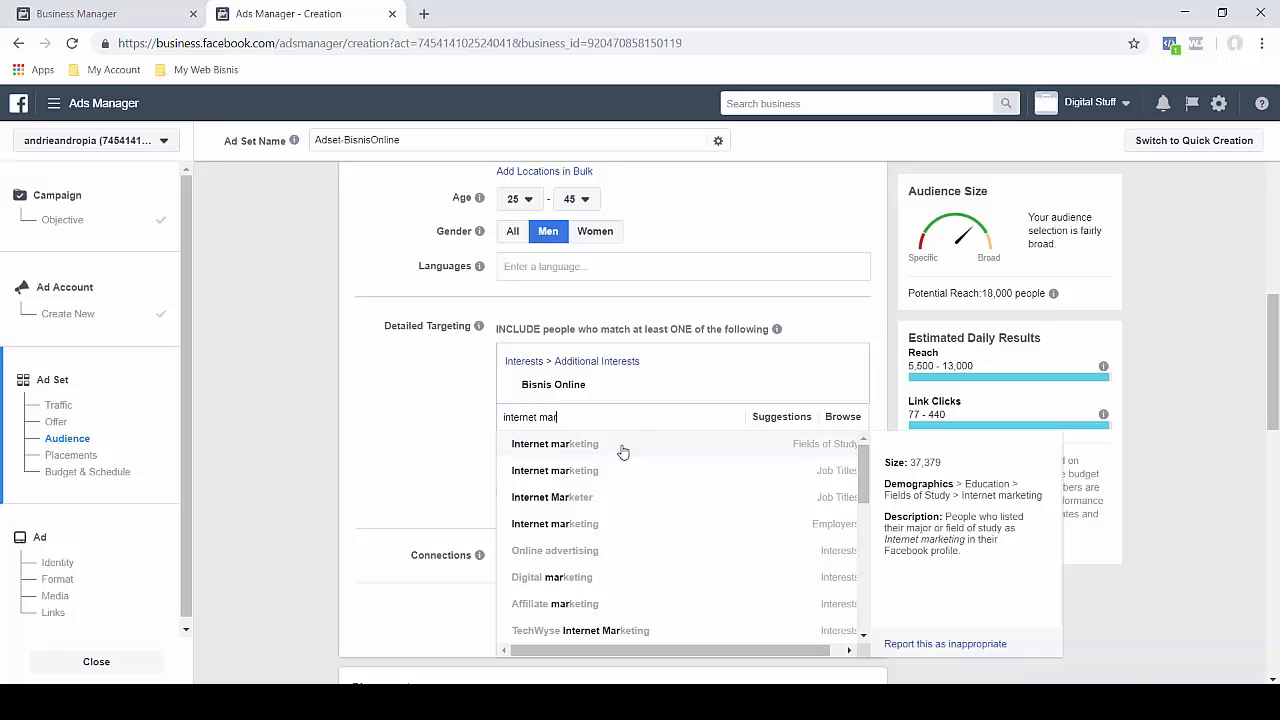
pyautogui.click(598, 578)
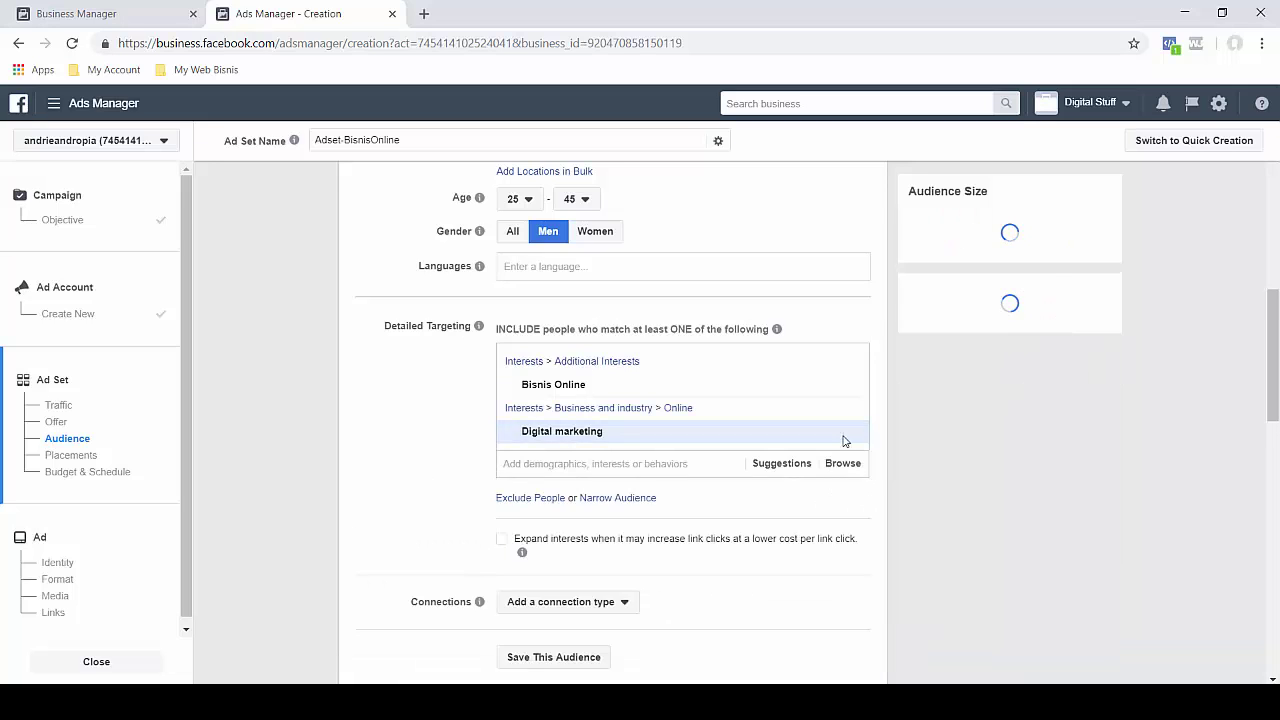
pyautogui.doubleClick(984, 293)
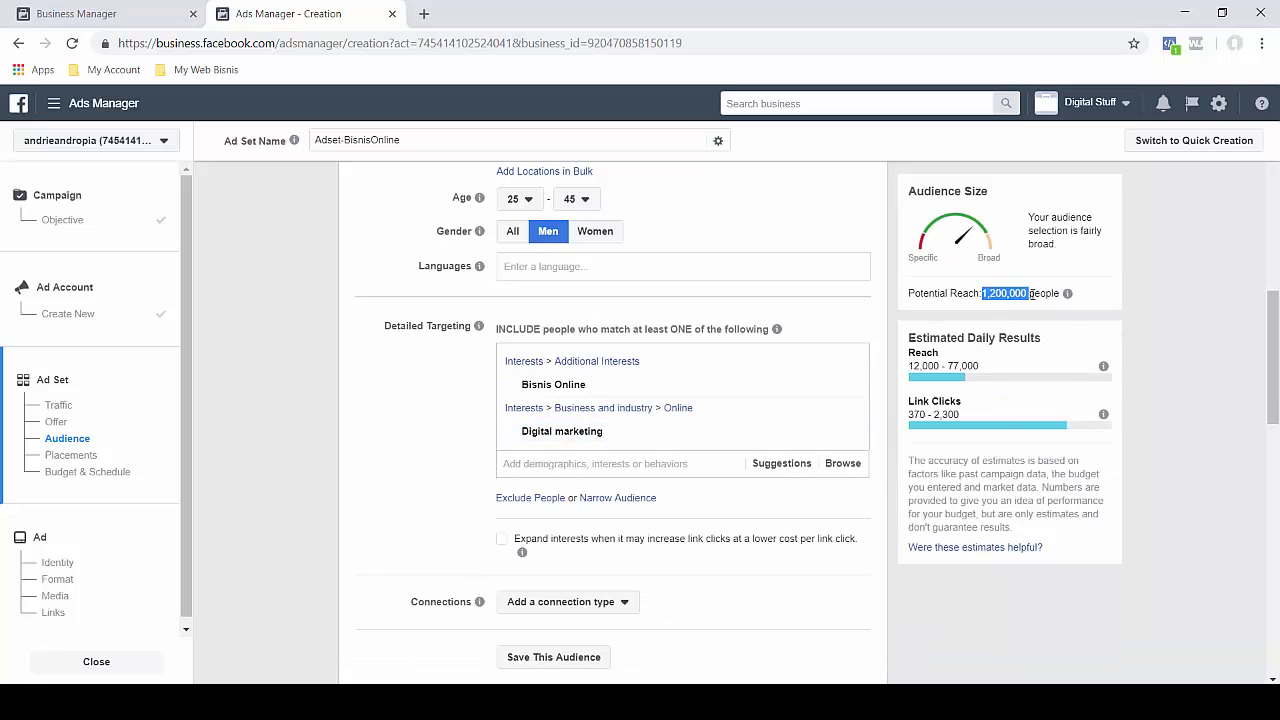
pyautogui.click(845, 436)
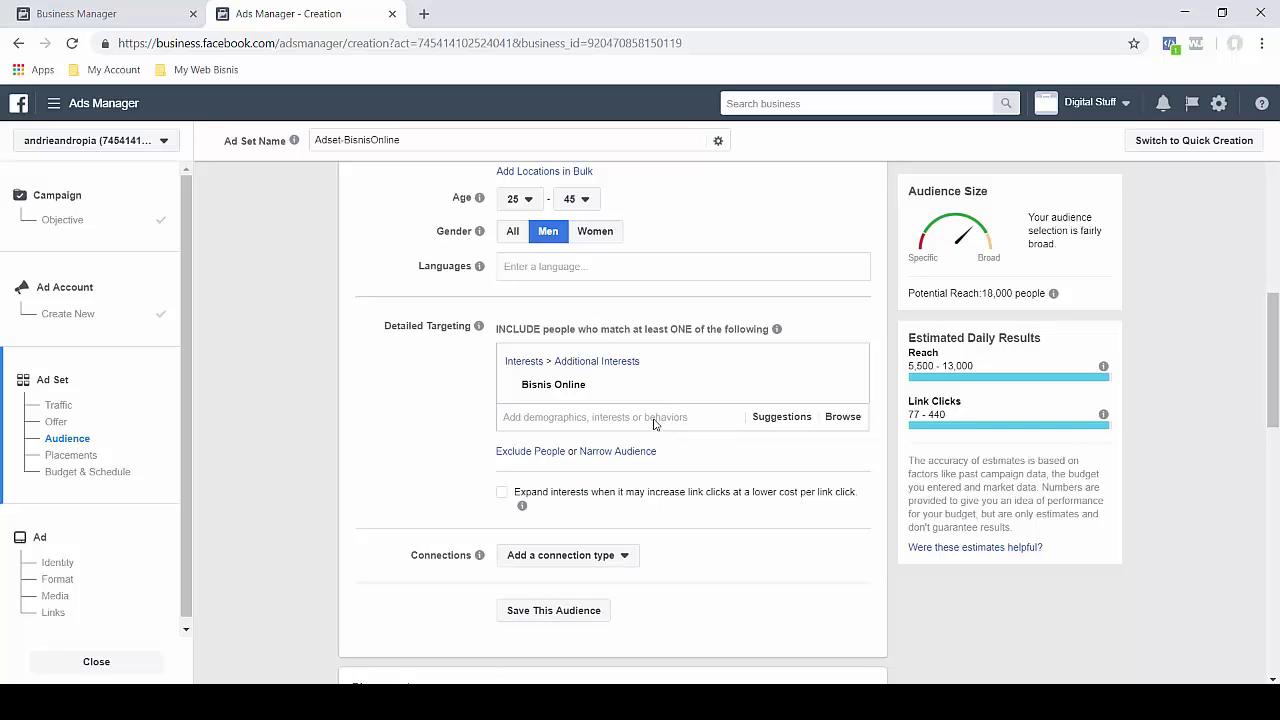
# Step: Examine the suggested interests related to Bisnis Online in the detailed targeting
pyautogui.click(616, 416)
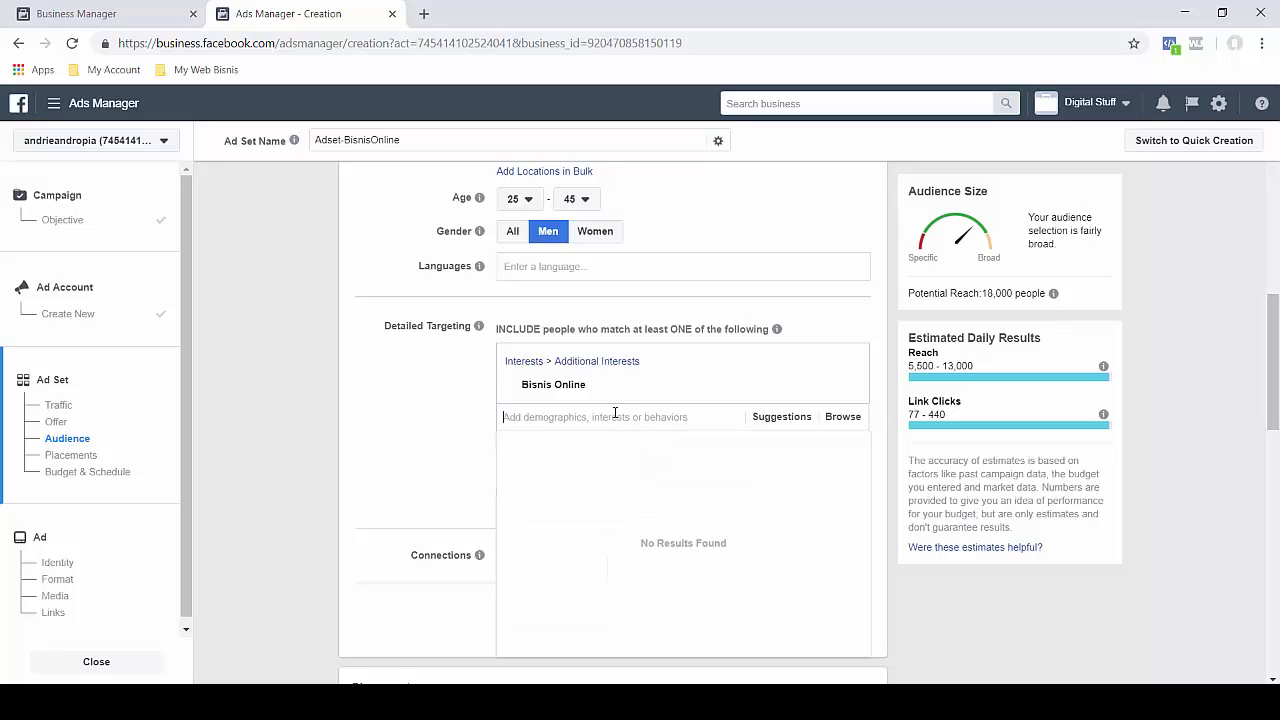
pyautogui.write('y')
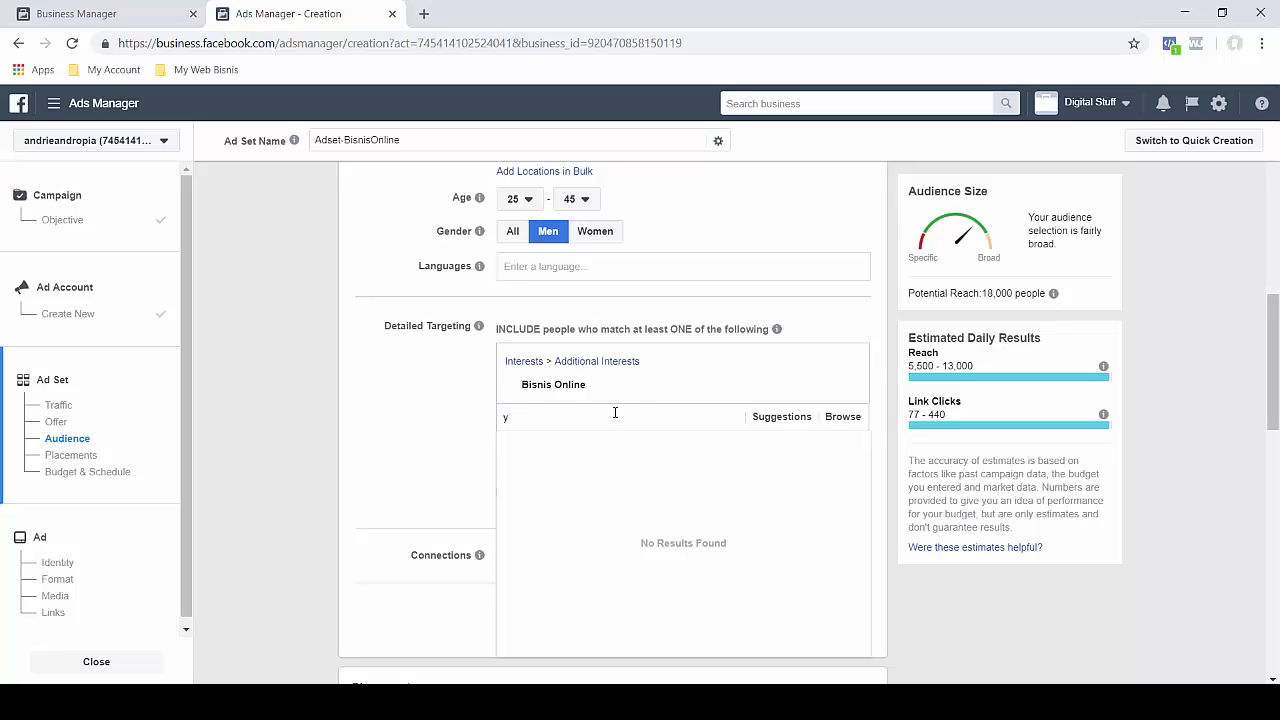
pyautogui.press('BackSpace')
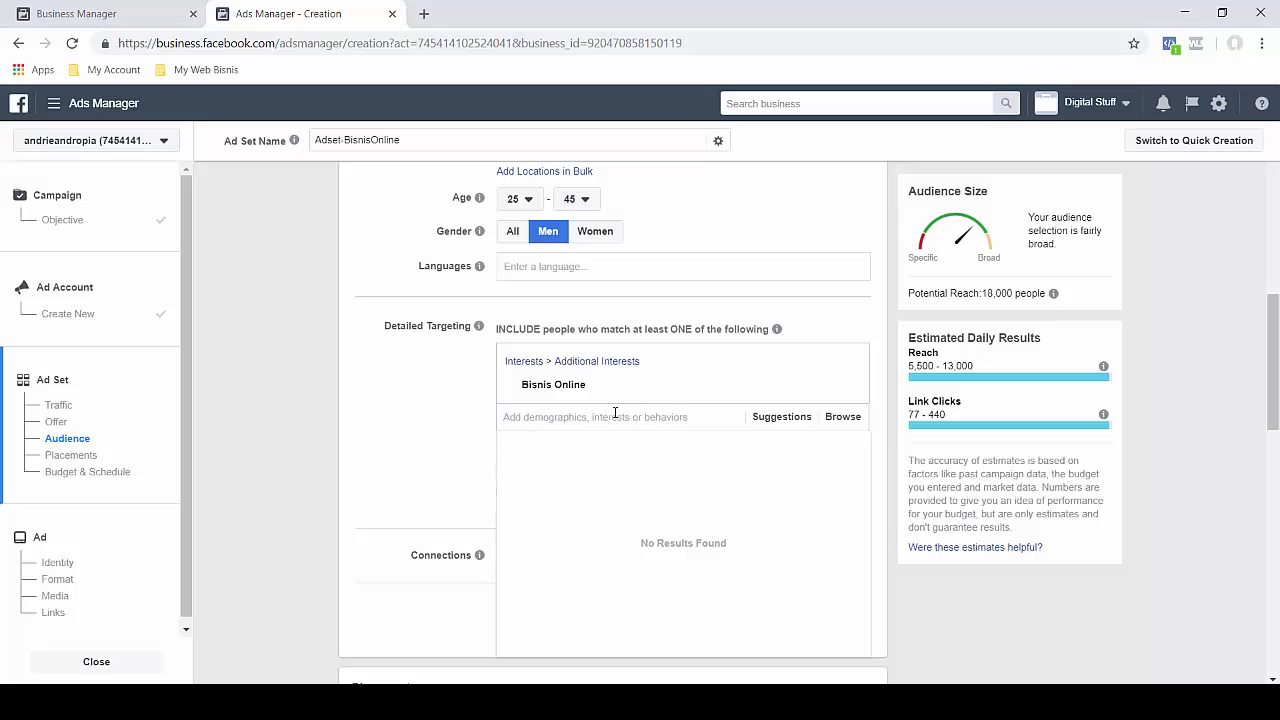
pyautogui.click(784, 420)
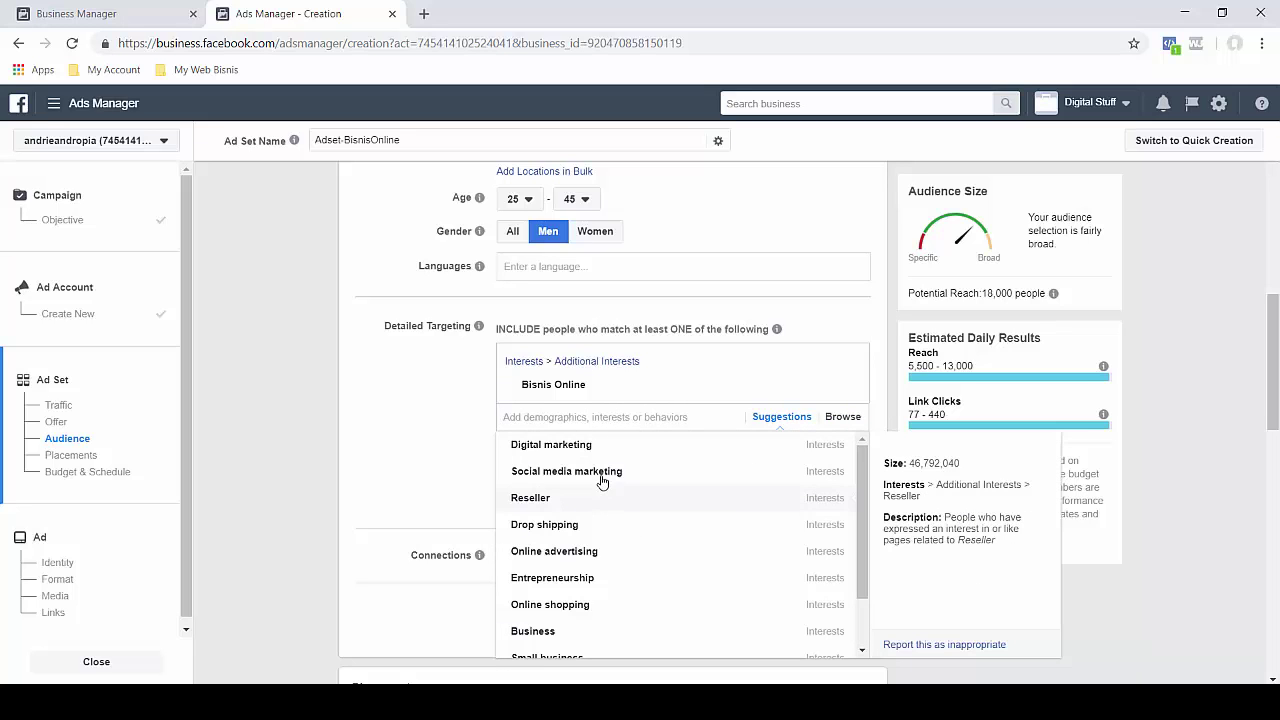
pyautogui.scroll(-1, 607, 492)
pyautogui.scroll(-2, 620, 498)
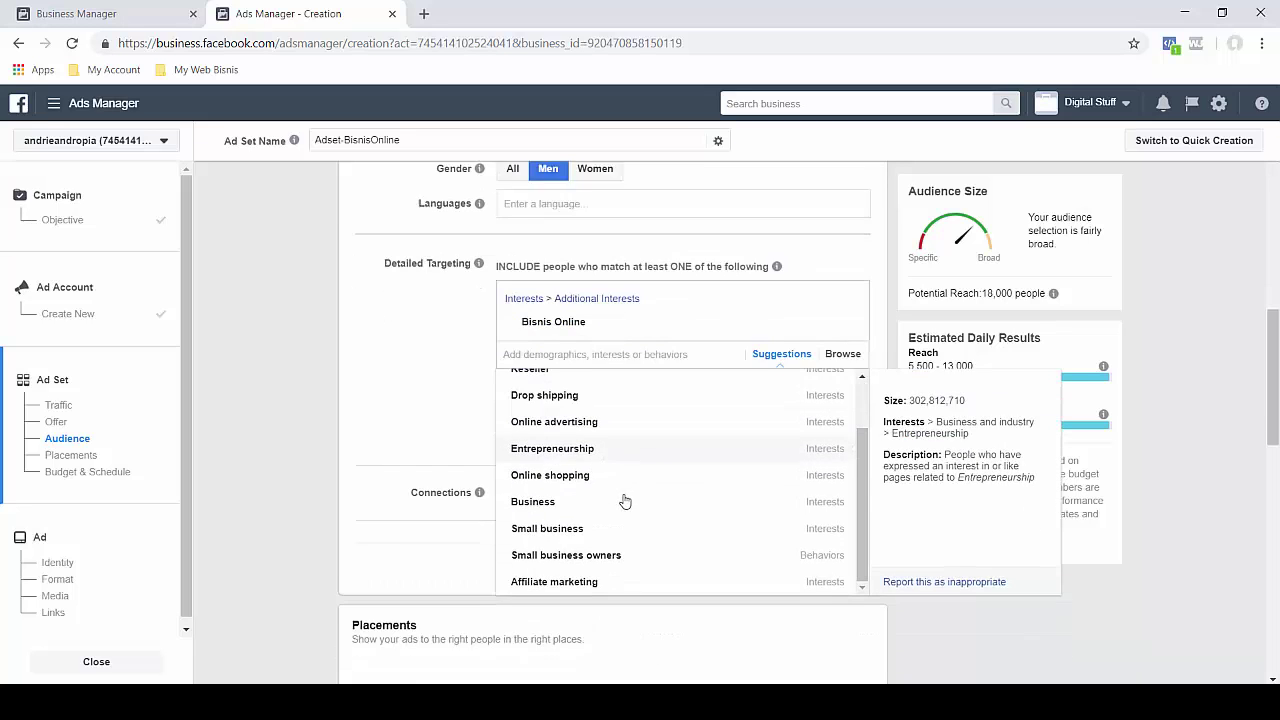
pyautogui.click(820, 336)
pyautogui.click(783, 334)
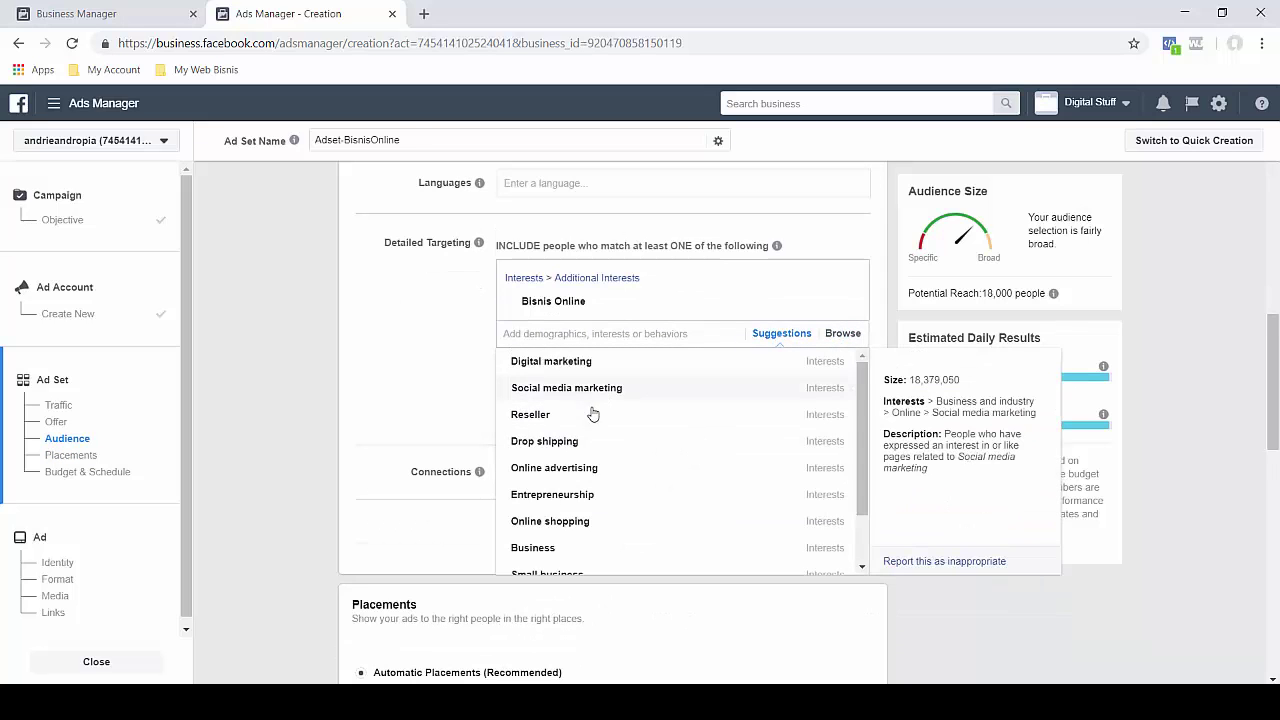
pyautogui.scroll(3, 592, 414)
pyautogui.scroll(-1, 560, 490)
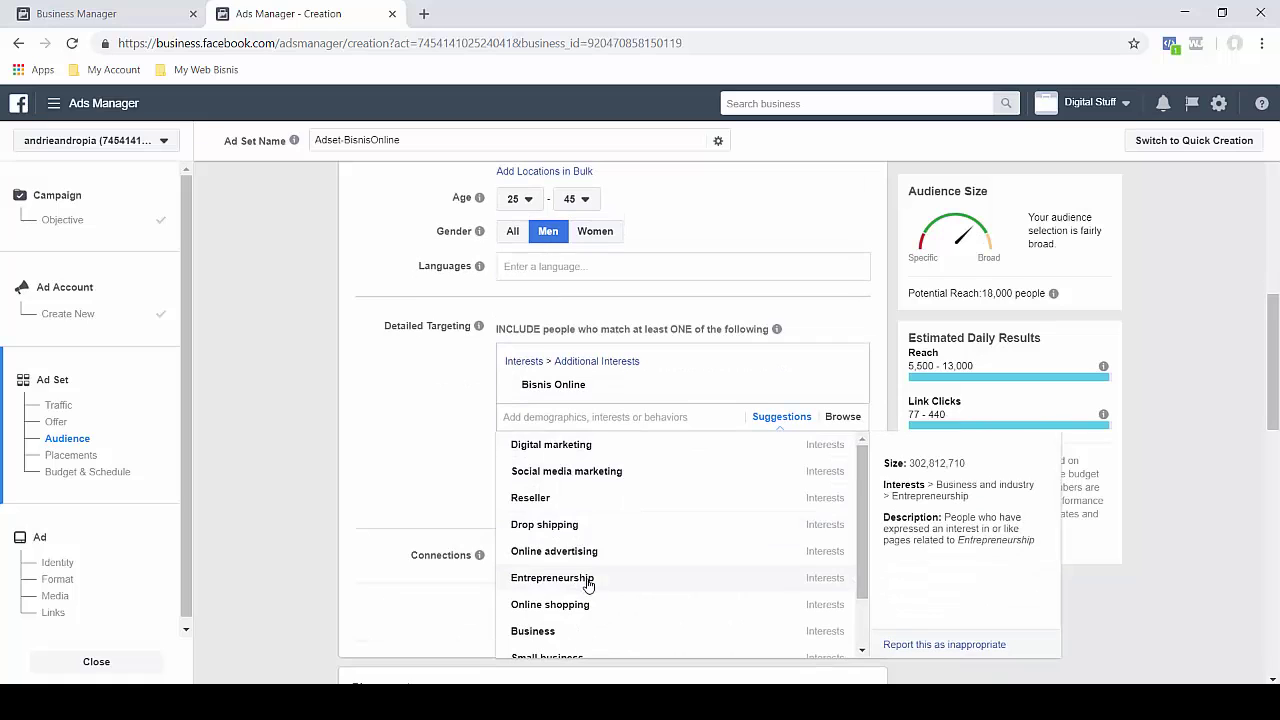
pyautogui.scroll(-2, 578, 605)
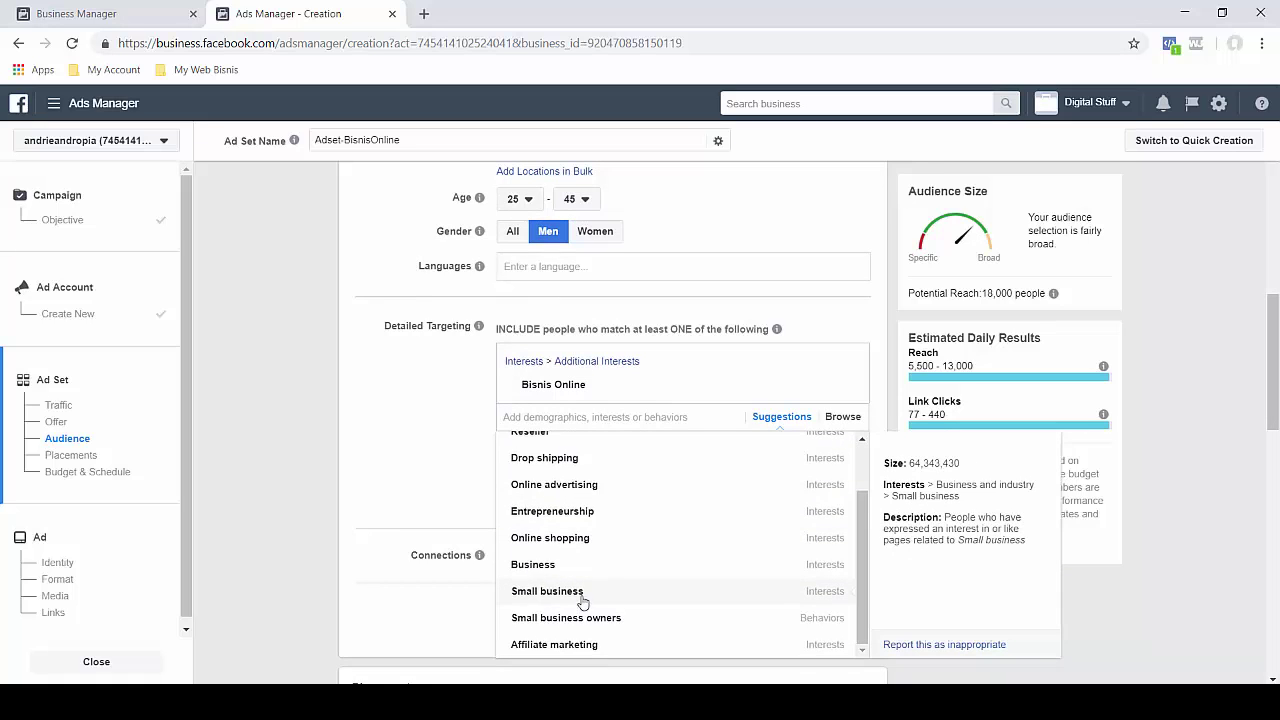
pyautogui.scroll(2, 575, 590)
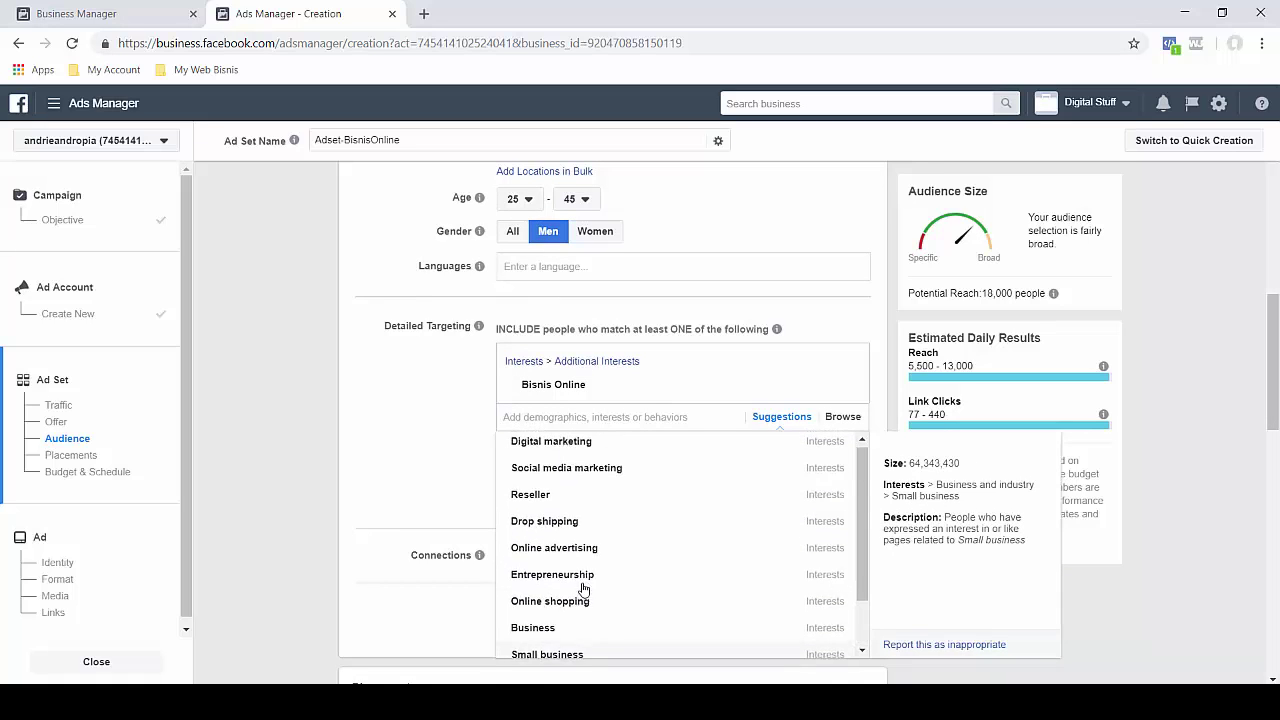
# Step: Search the detailed targeting for "peluang", include the PELUANG USAHA interest and check the audience's potential reach
pyautogui.click(563, 416)
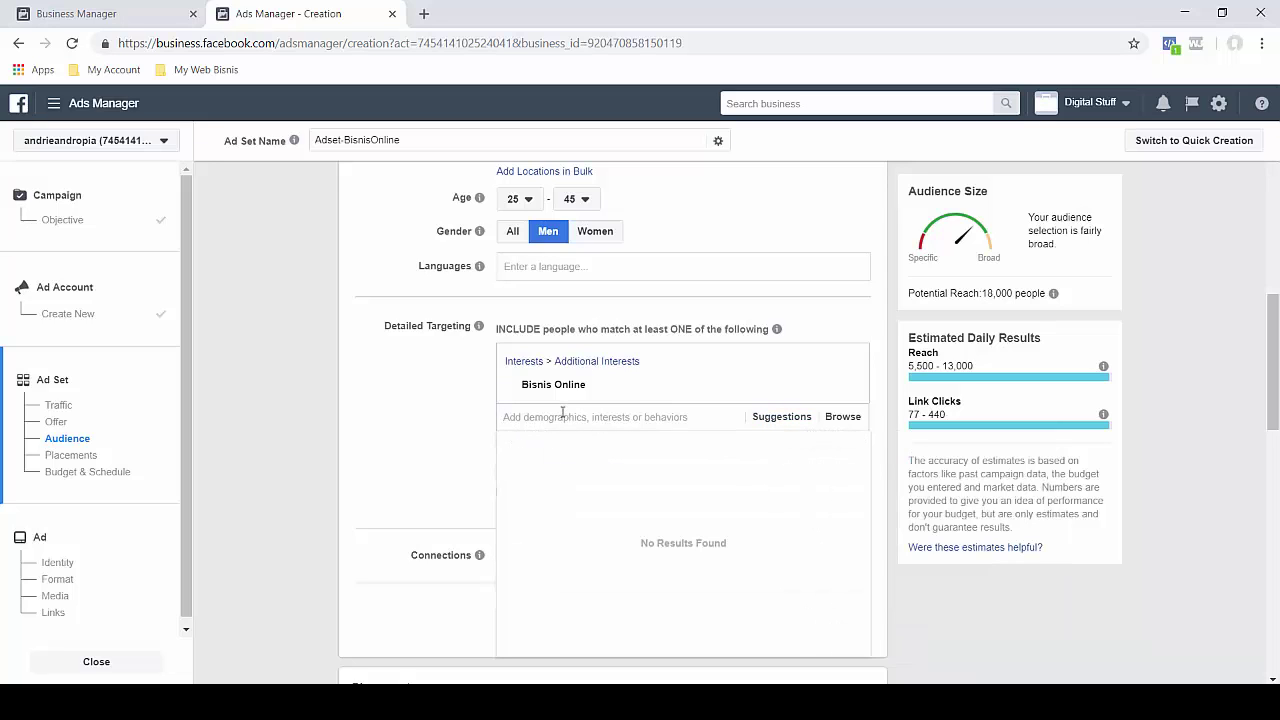
pyautogui.write('b')
pyautogui.press('BackSpace')
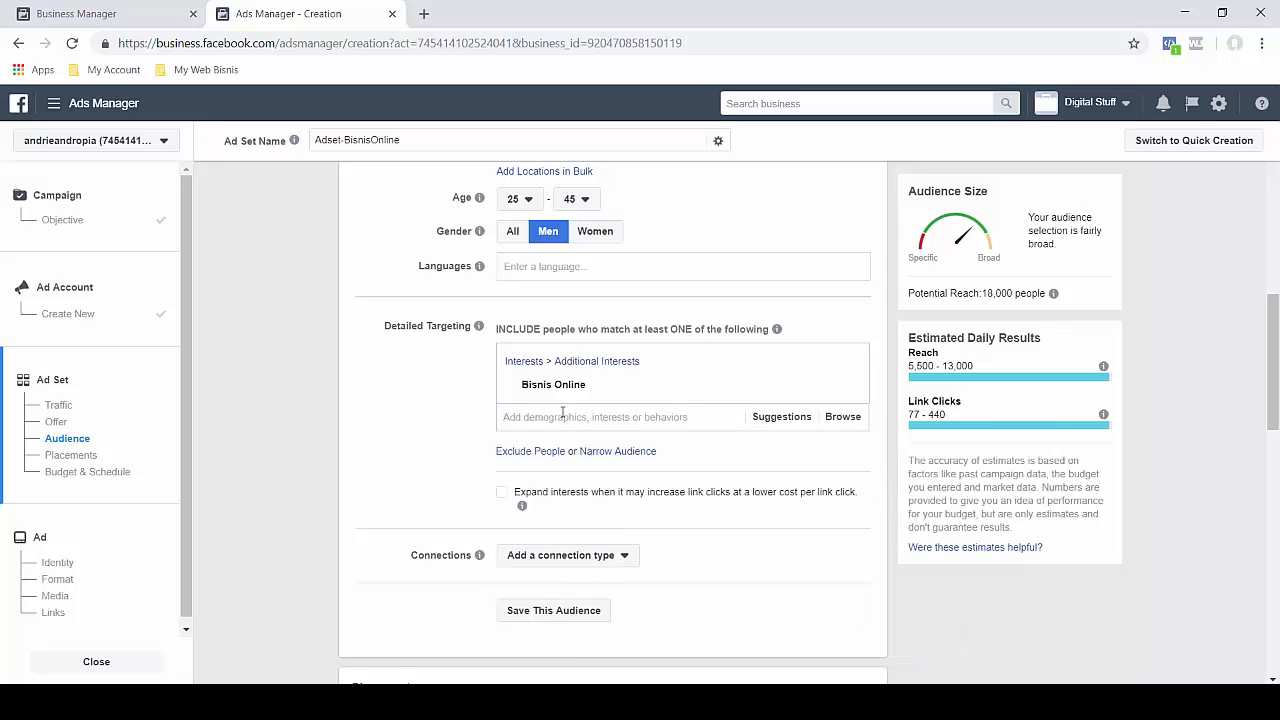
pyautogui.write('peluang')
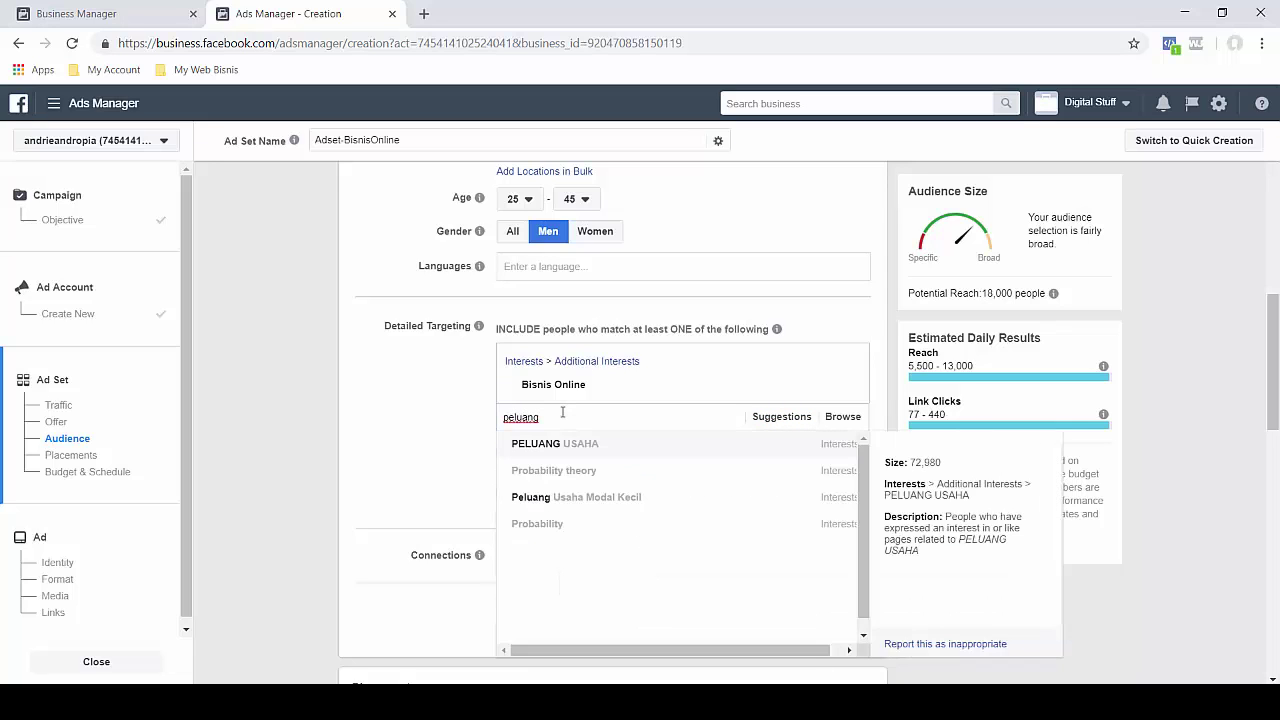
pyautogui.click(574, 454)
pyautogui.doubleClick(995, 293)
pyautogui.click(1168, 342)
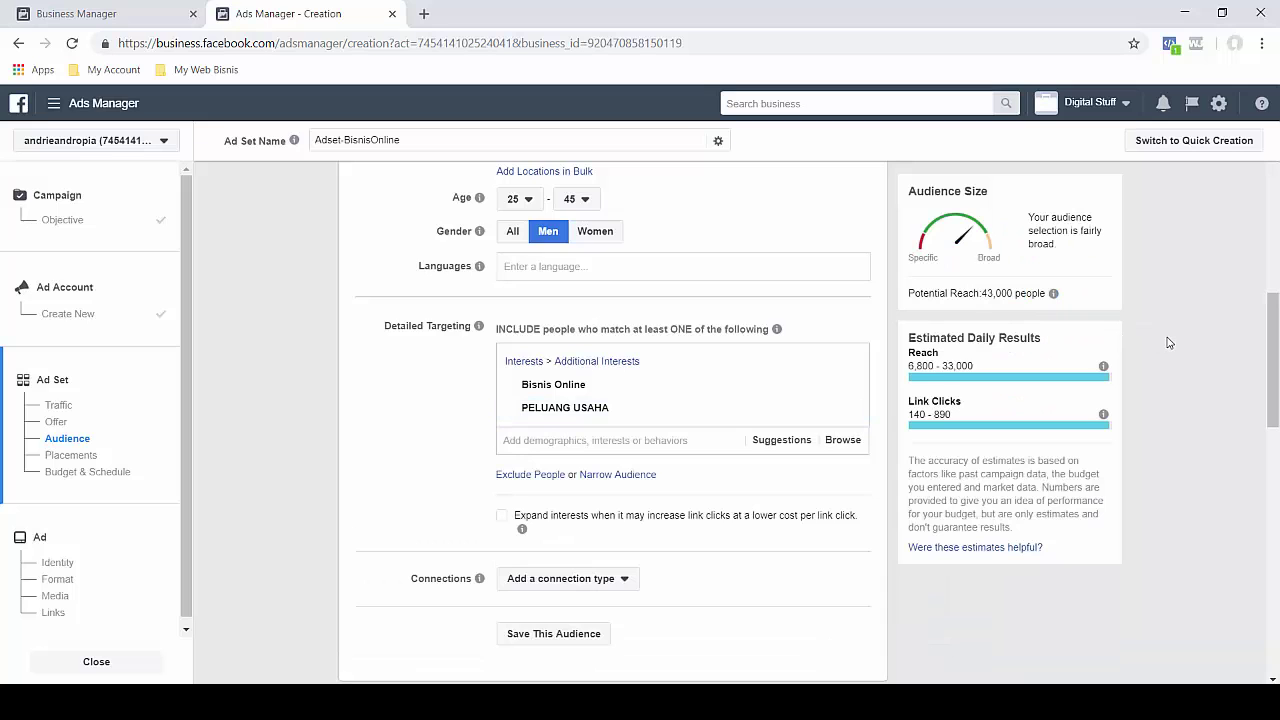
# Step: Set the ad set's daily budget to Rp50,000
pyautogui.scroll(-5, 1165, 344)
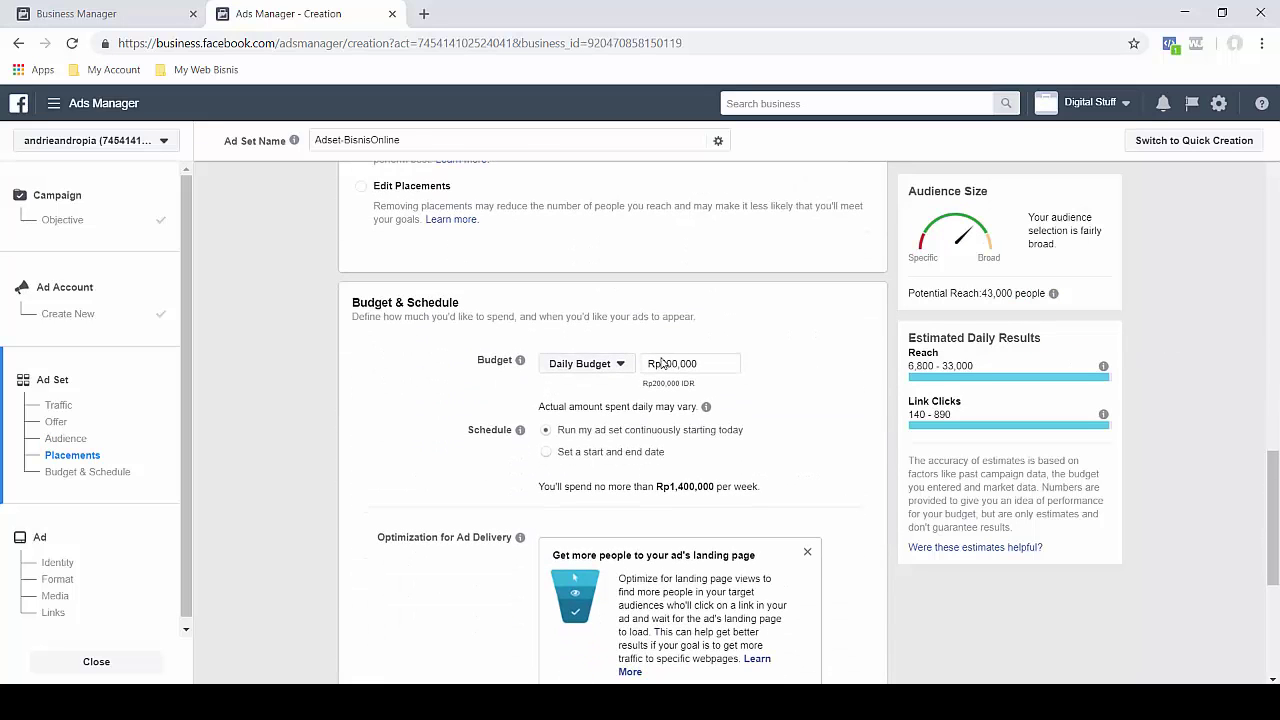
pyautogui.click(662, 362)
pyautogui.moveTo(662, 362); pyautogui.dragTo(673, 363)
pyautogui.write('8')
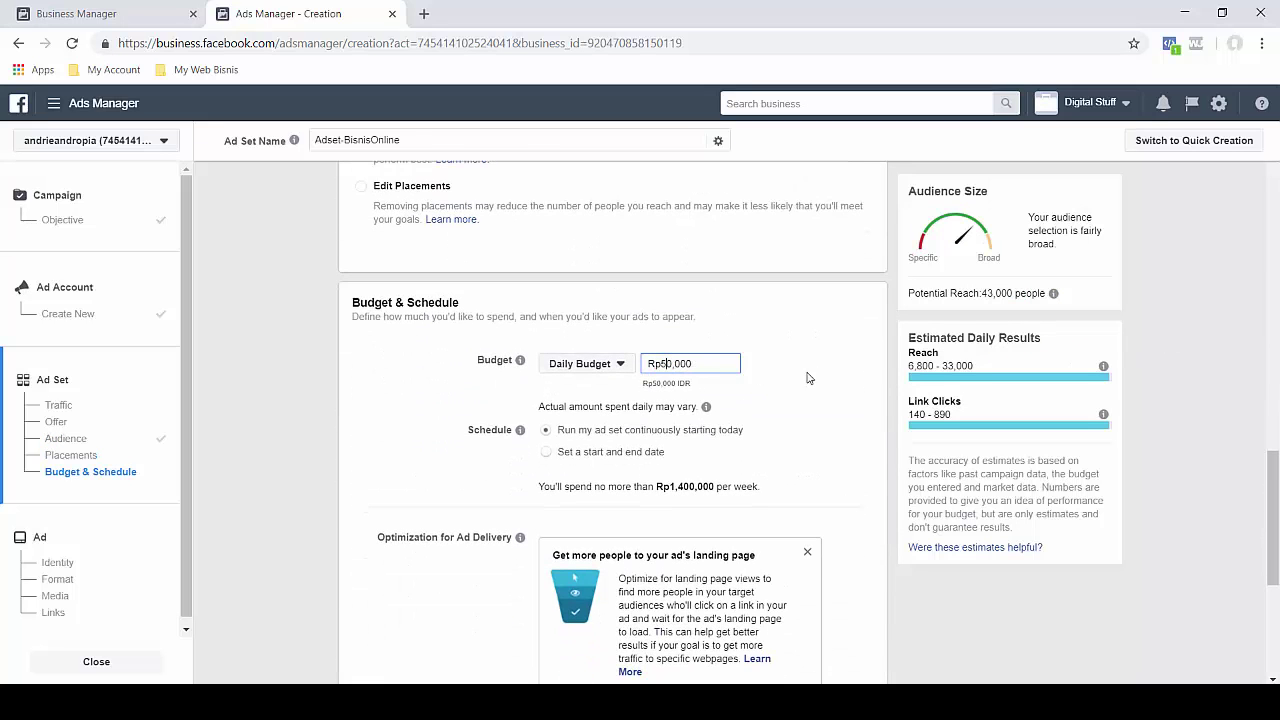
pyautogui.scroll(-3, 814, 380)
pyautogui.scroll(3, 680, 386)
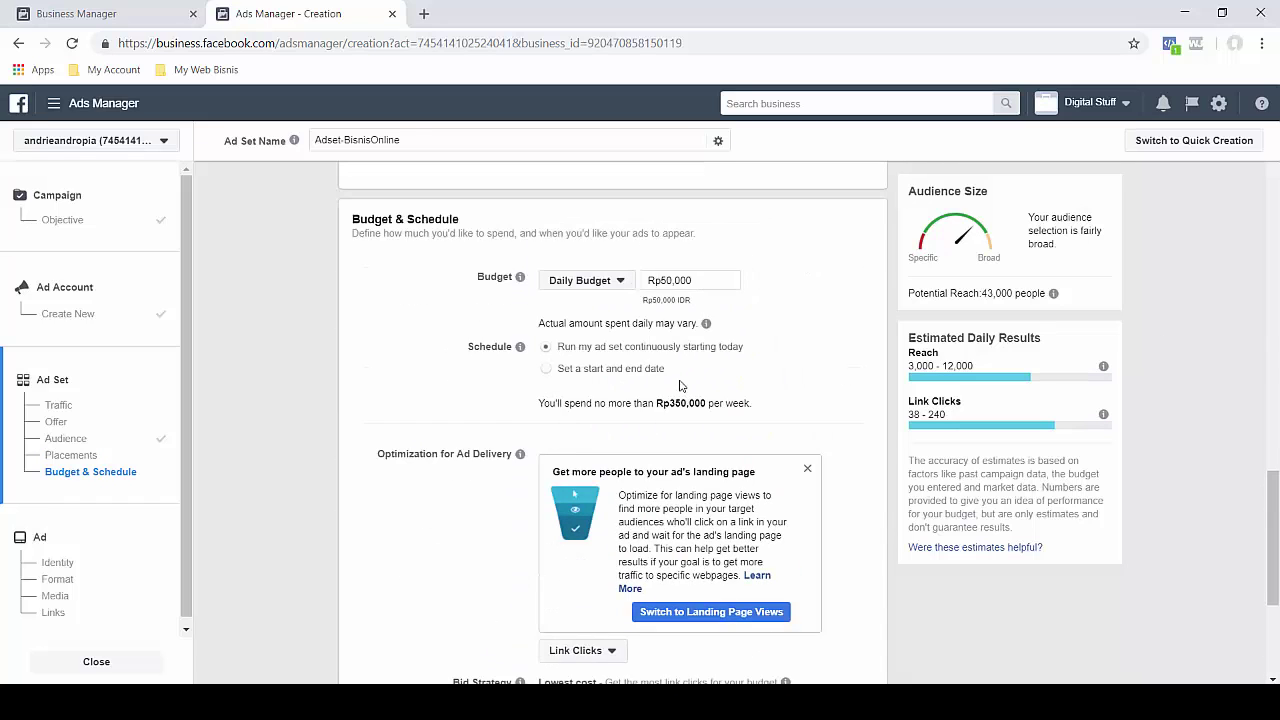
# Step: Accept the remaining budget and schedule settings, continue to the ad level, and name the ad Traffic
pyautogui.scroll(3, 705, 503)
pyautogui.scroll(-6, 710, 500)
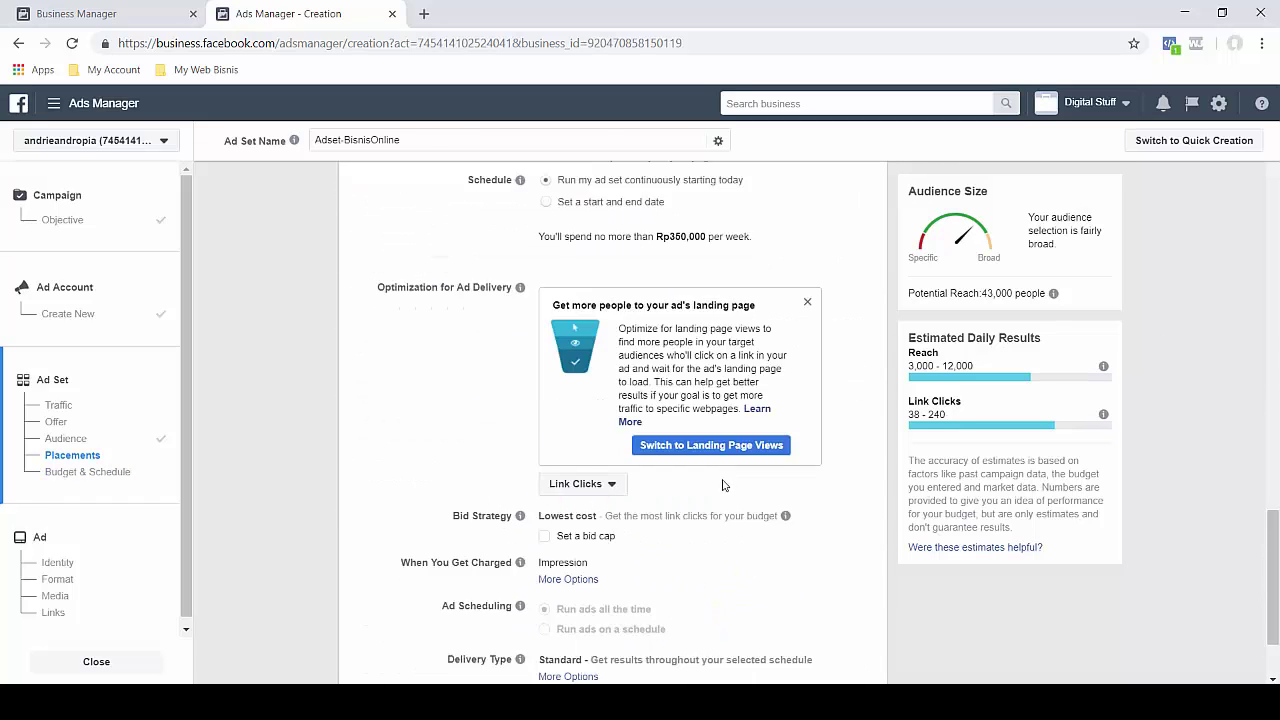
pyautogui.click(849, 661)
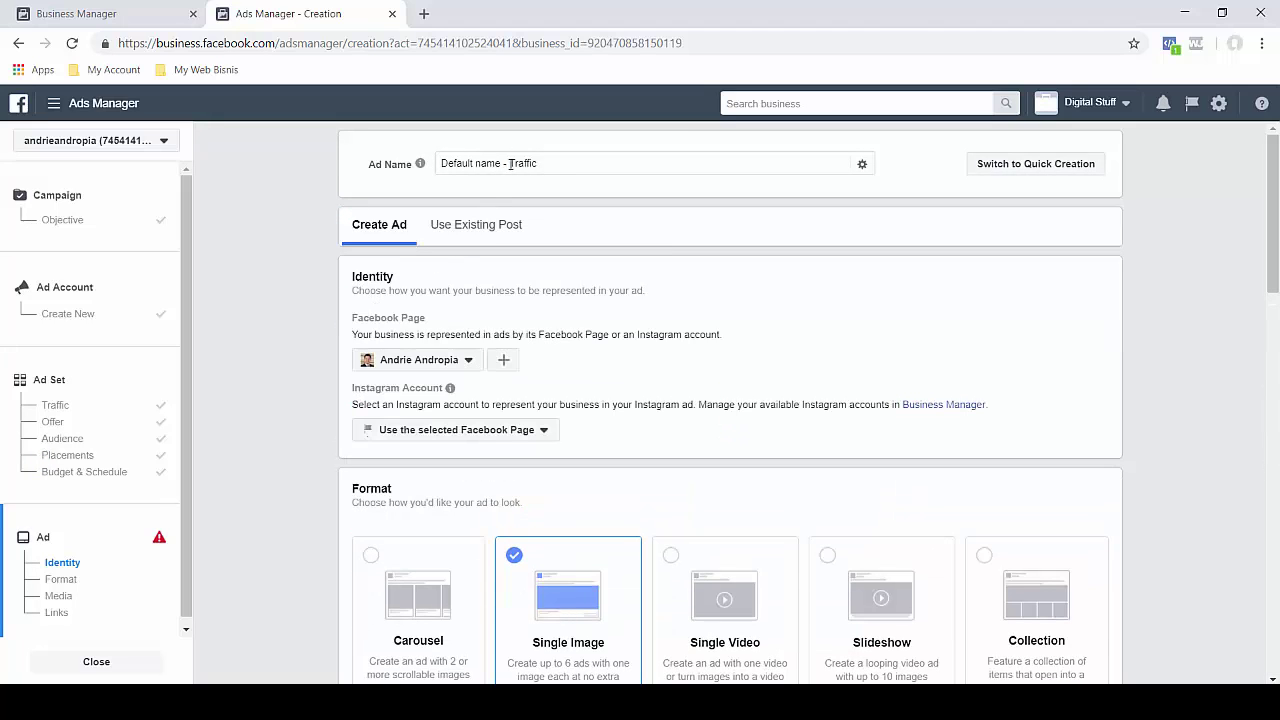
pyautogui.click(479, 162)
pyautogui.moveTo(416, 164)
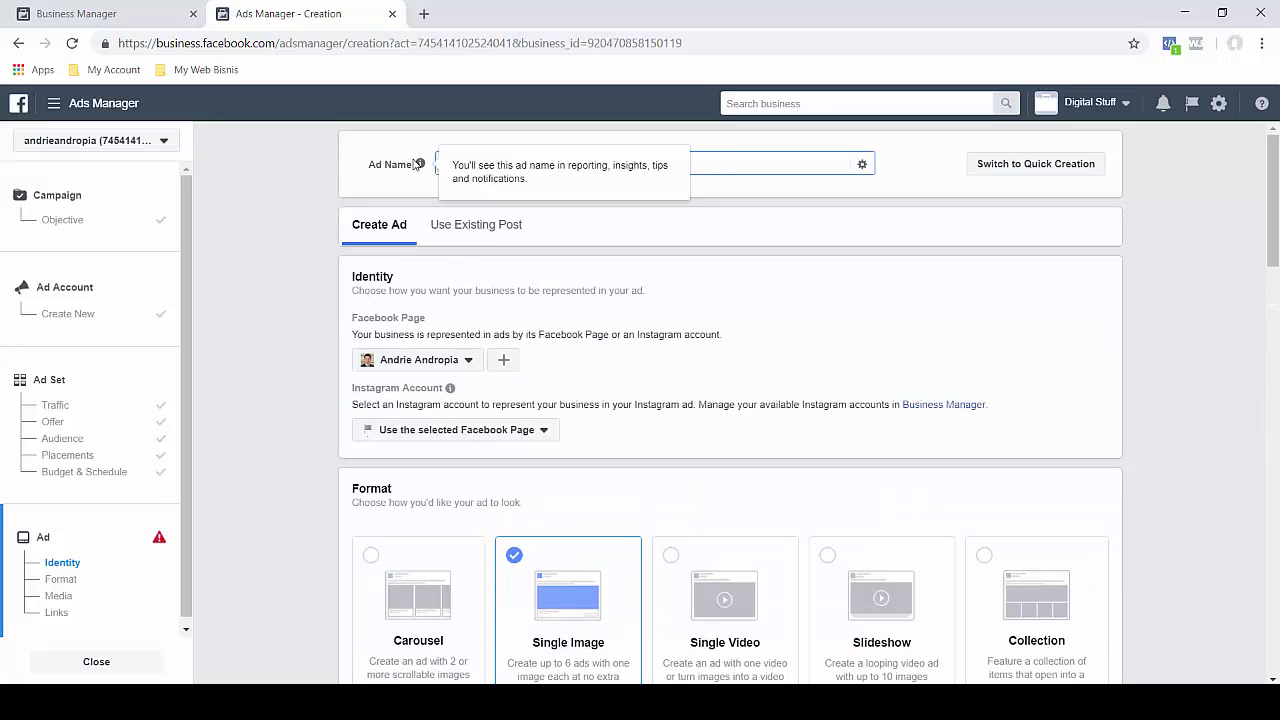
# Step: Upload the picture FBAds-MainFacebook2 from the Main Facebook - Dewa folder as the image of the single-image ad
pyautogui.scroll(-5, 266, 217)
pyautogui.scroll(4, 265, 220)
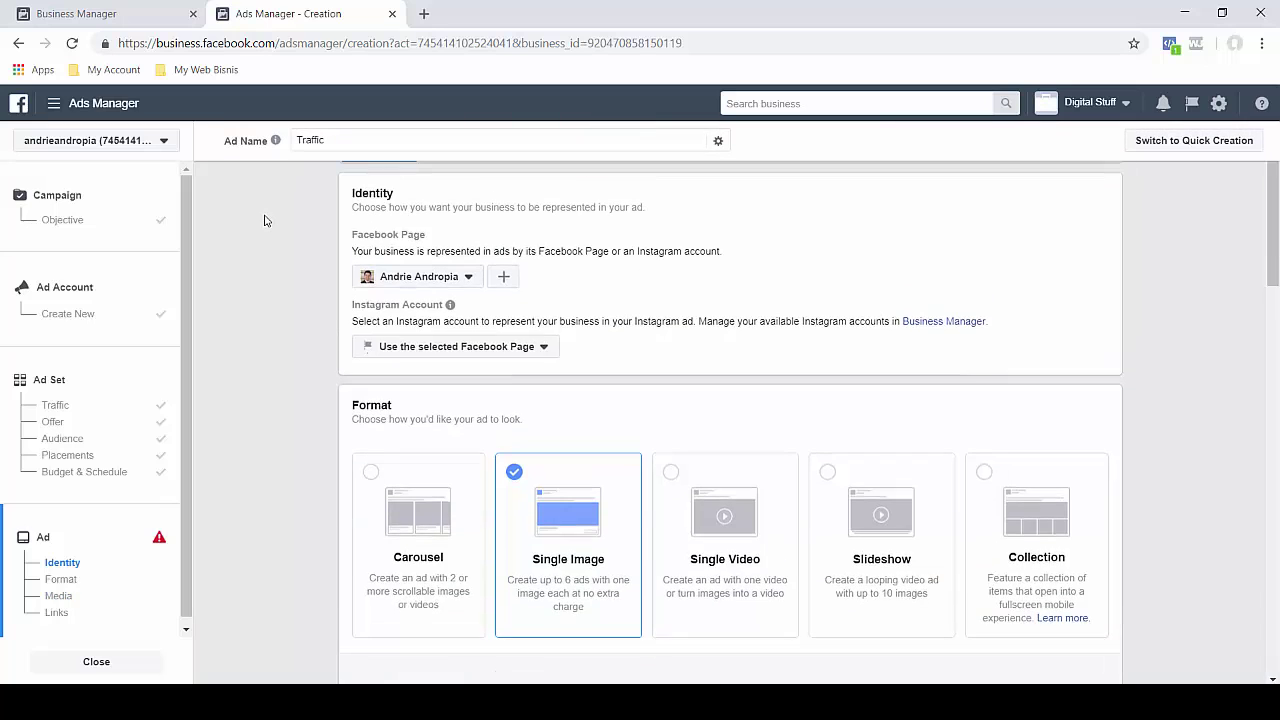
pyautogui.scroll(-4, 340, 244)
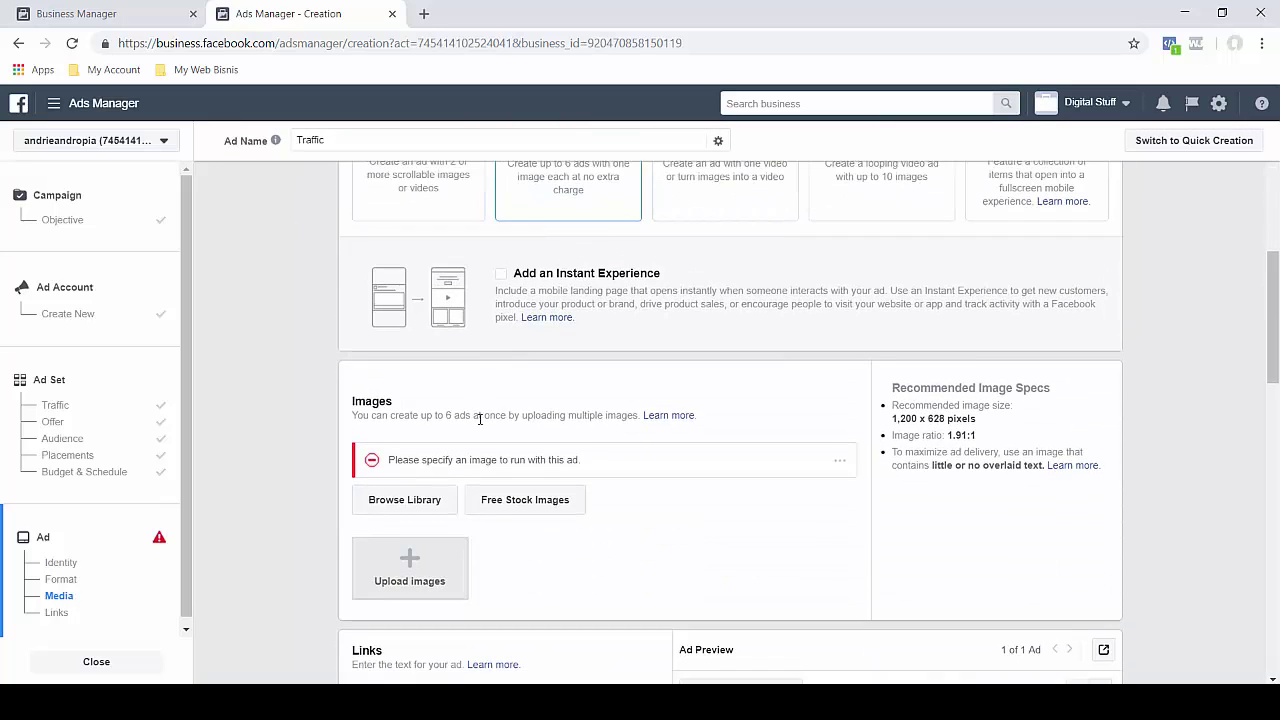
pyautogui.scroll(-1, 483, 471)
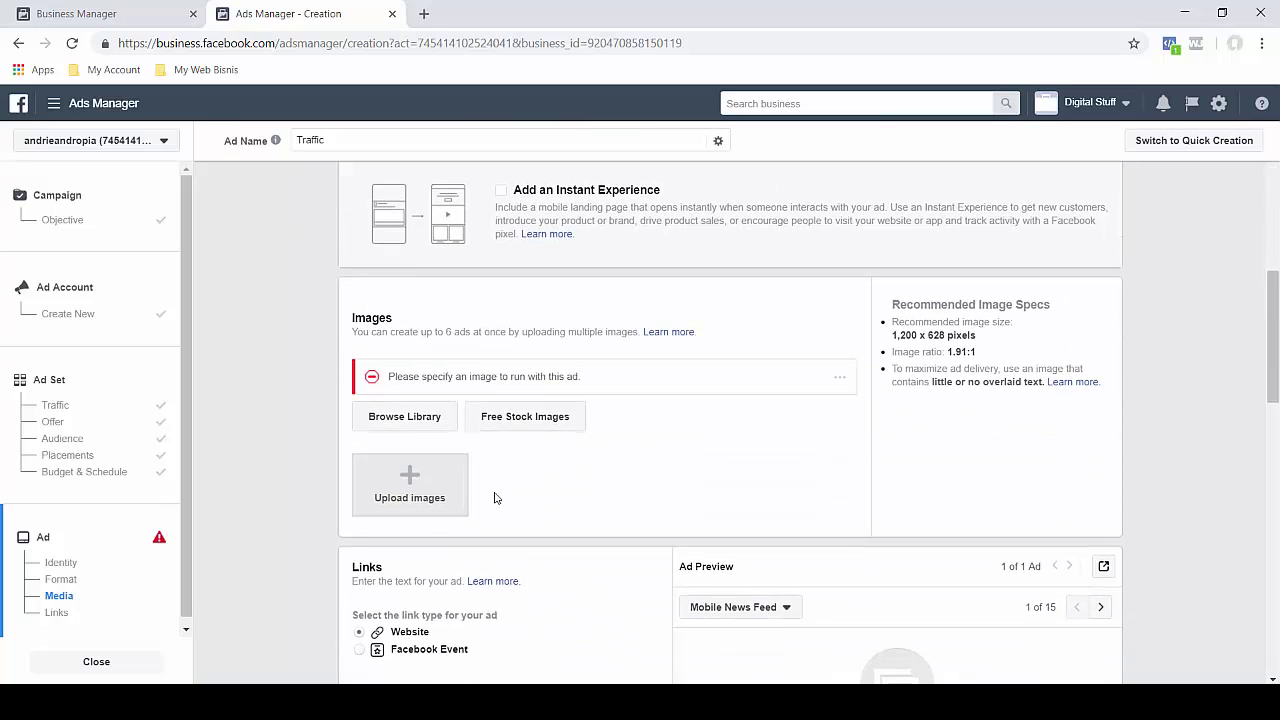
pyautogui.click(424, 500)
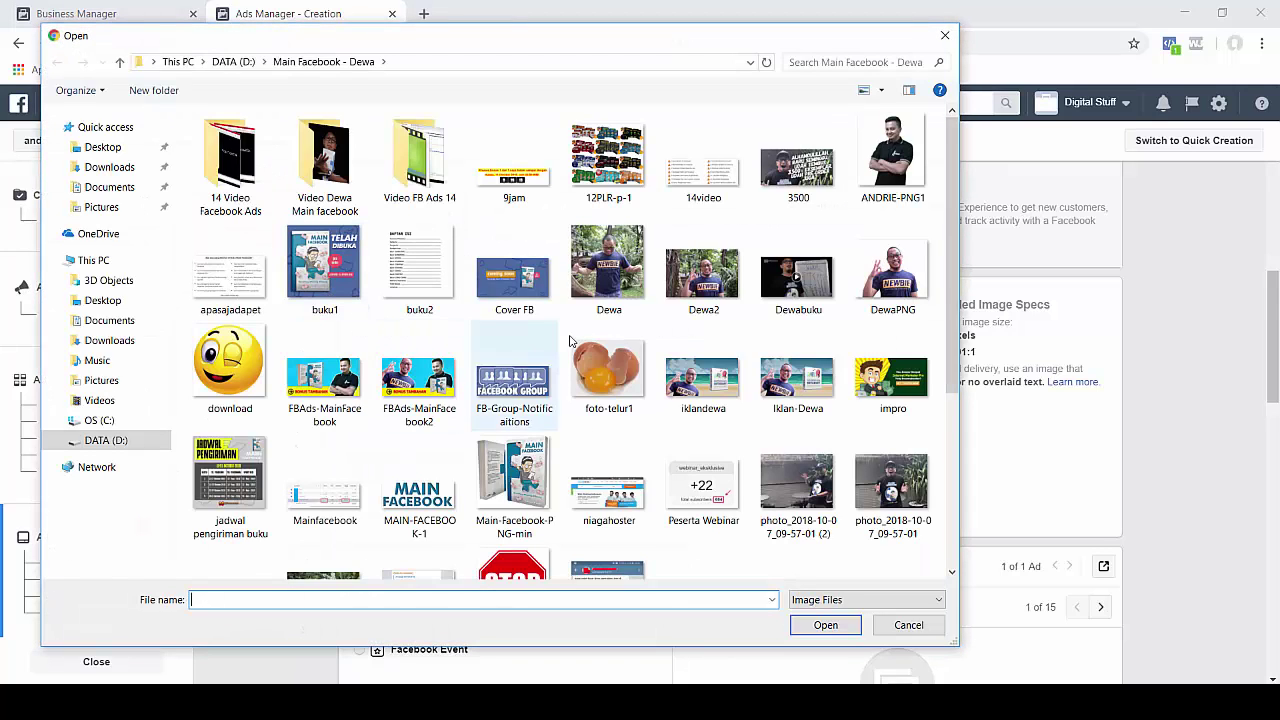
pyautogui.scroll(-3, 785, 404)
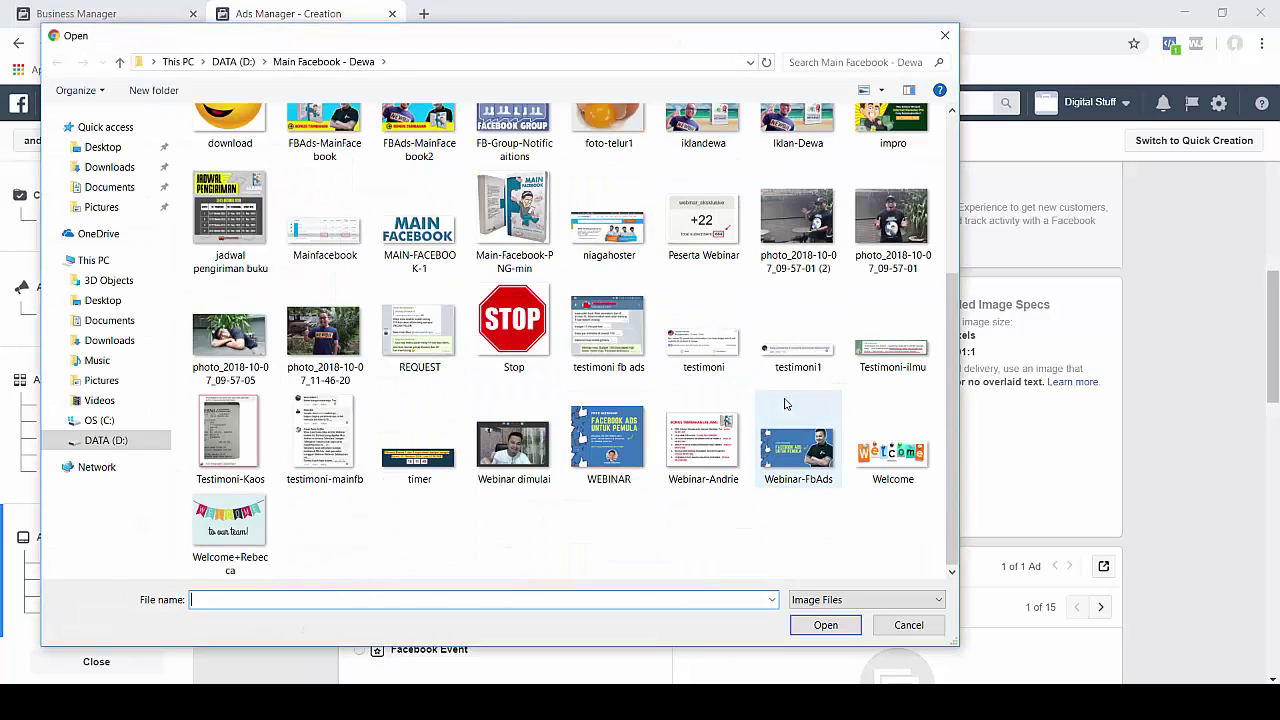
pyautogui.scroll(4, 742, 394)
pyautogui.click(412, 380)
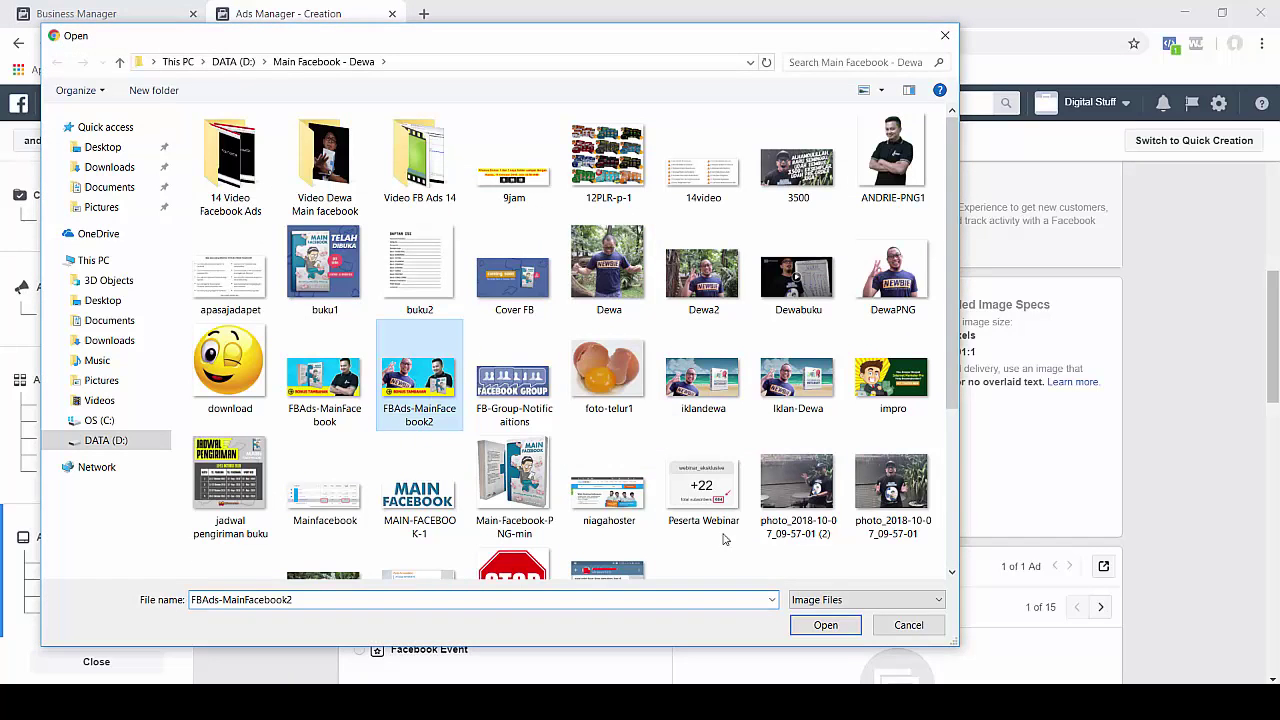
pyautogui.click(825, 624)
# Step: Open bonusvip.co/mainfacebook in a new browser tab and copy the page's full address
pyautogui.click(423, 14)
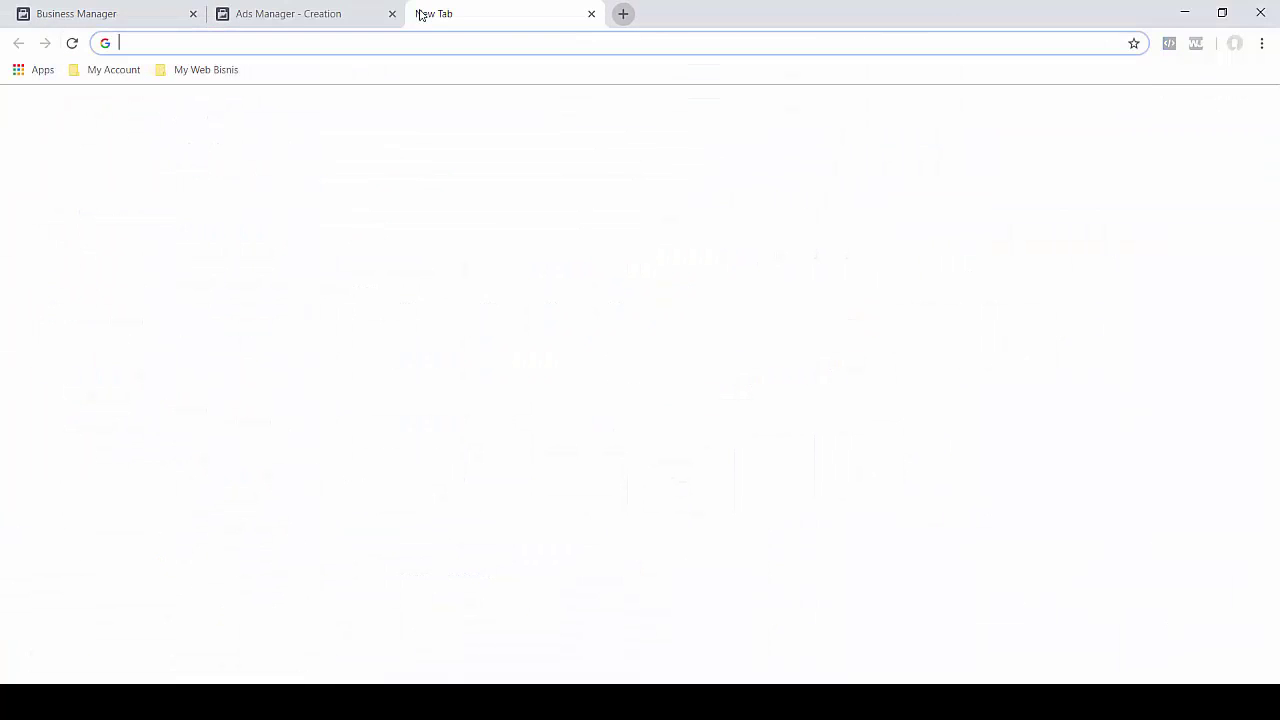
pyautogui.write('m')
pyautogui.press('BackSpace')
pyautogui.press('BackSpace')
pyautogui.write('b')
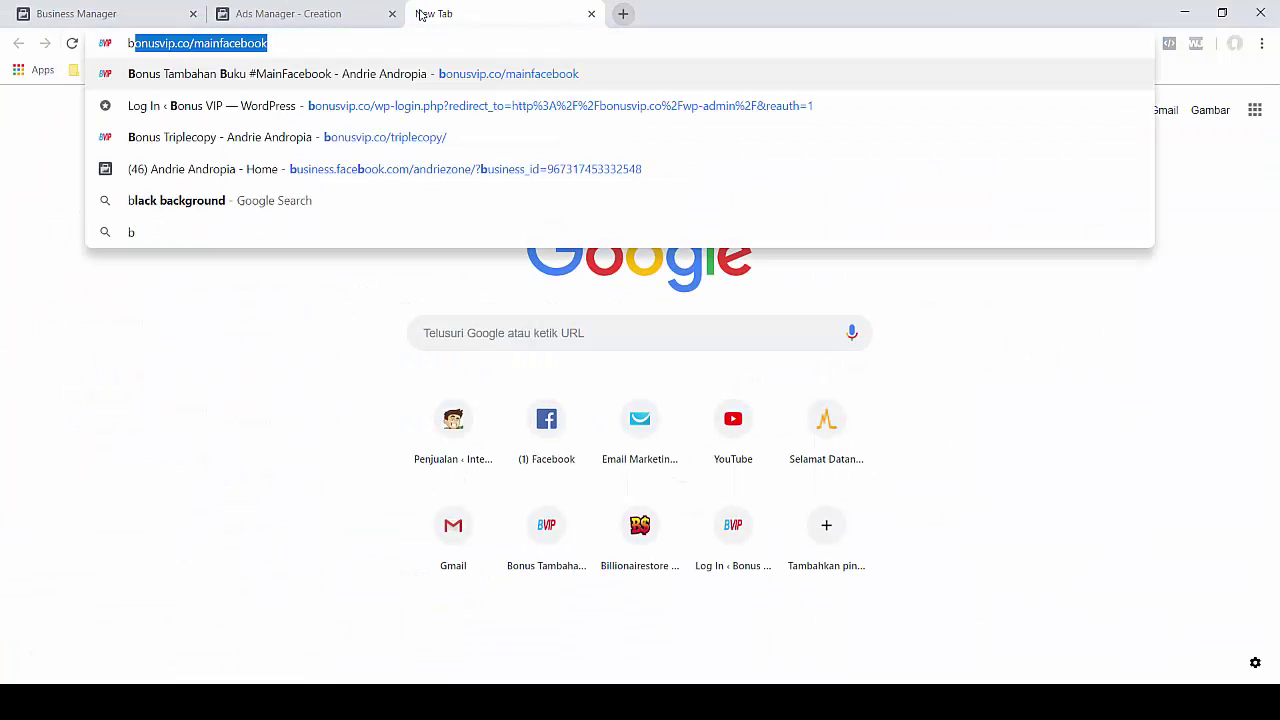
pyautogui.write('is')
pyautogui.press('BackSpace')
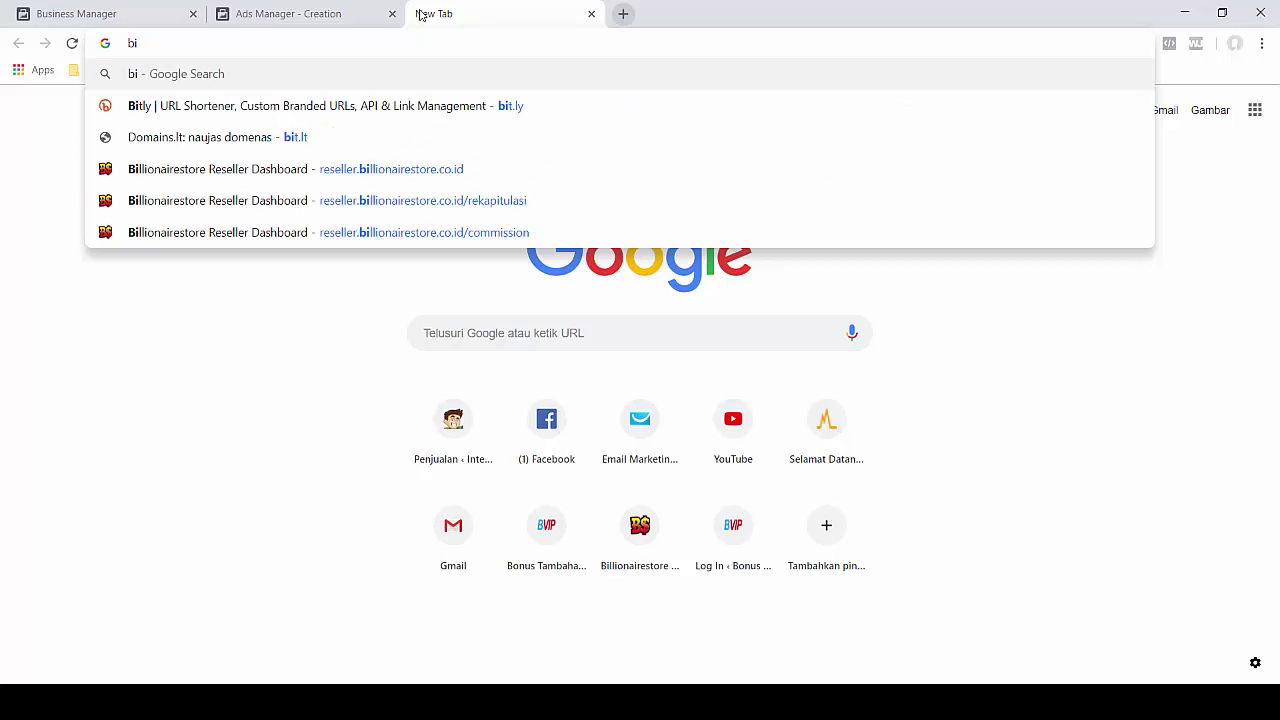
pyautogui.press('BackSpace')
pyautogui.write('on')
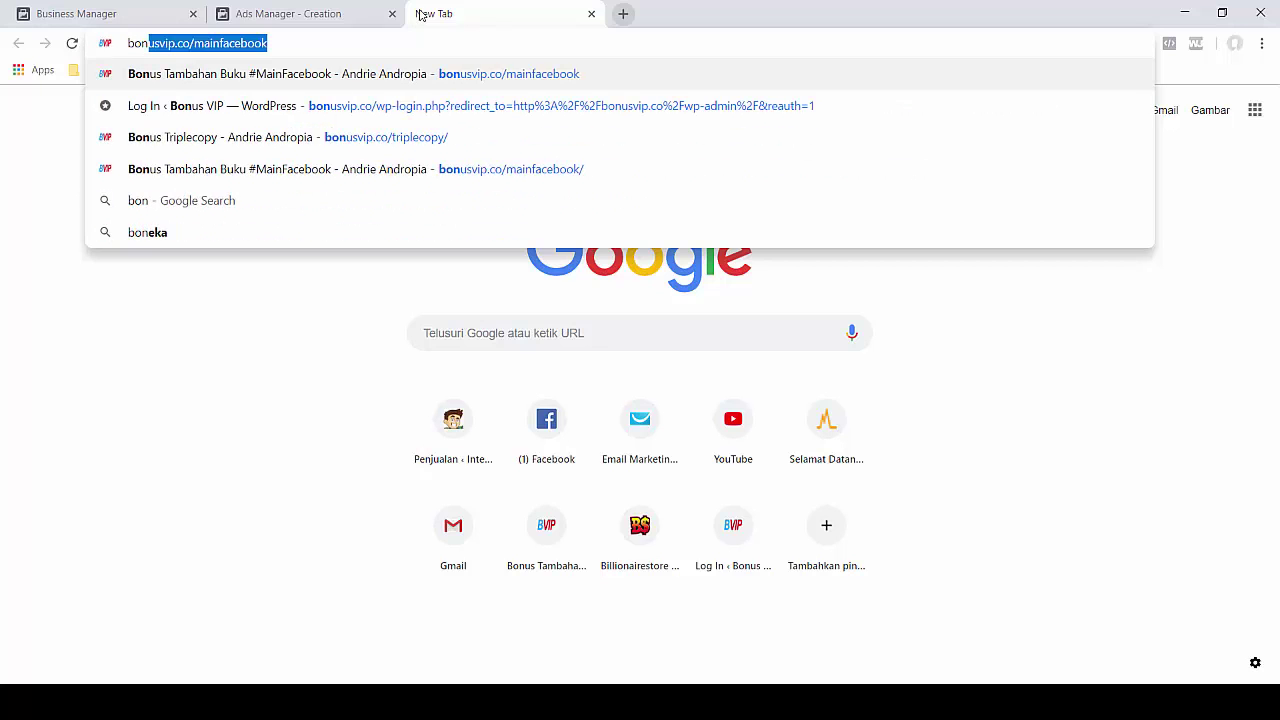
pyautogui.press('Return')
pyautogui.click(414, 48)
pyautogui.hotkey('ctrl', 'c')
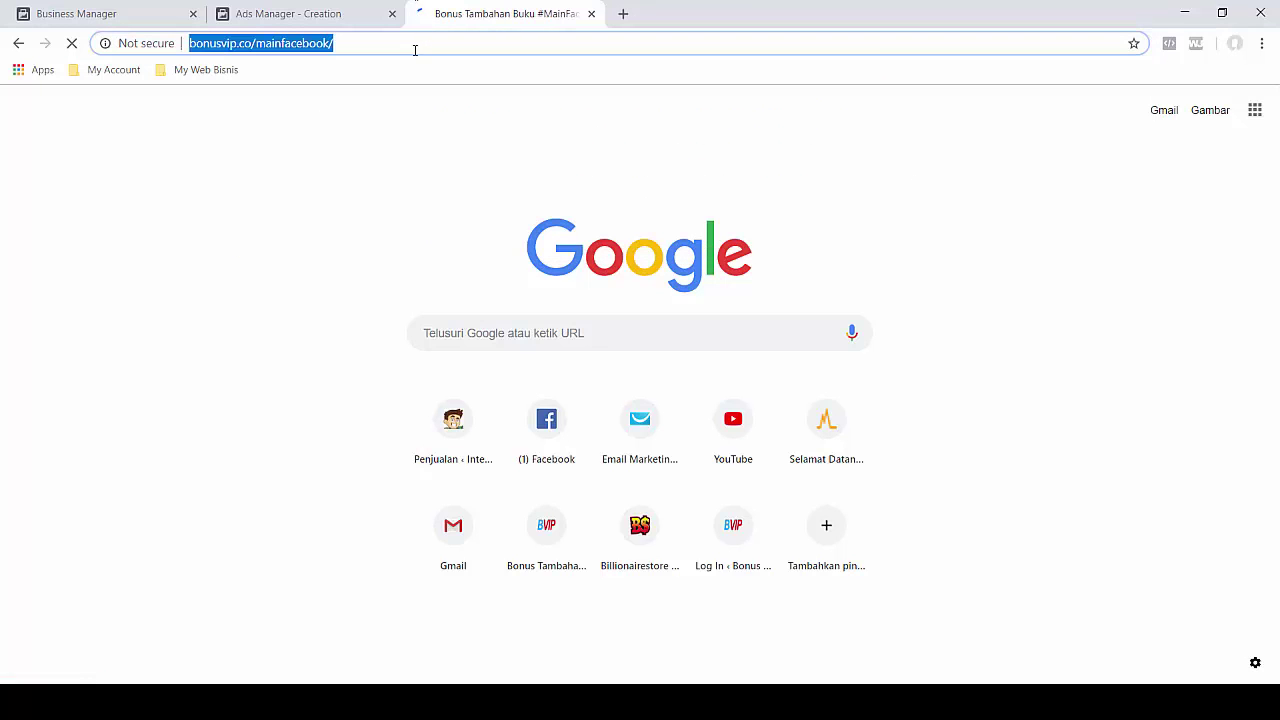
pyautogui.click(318, 20)
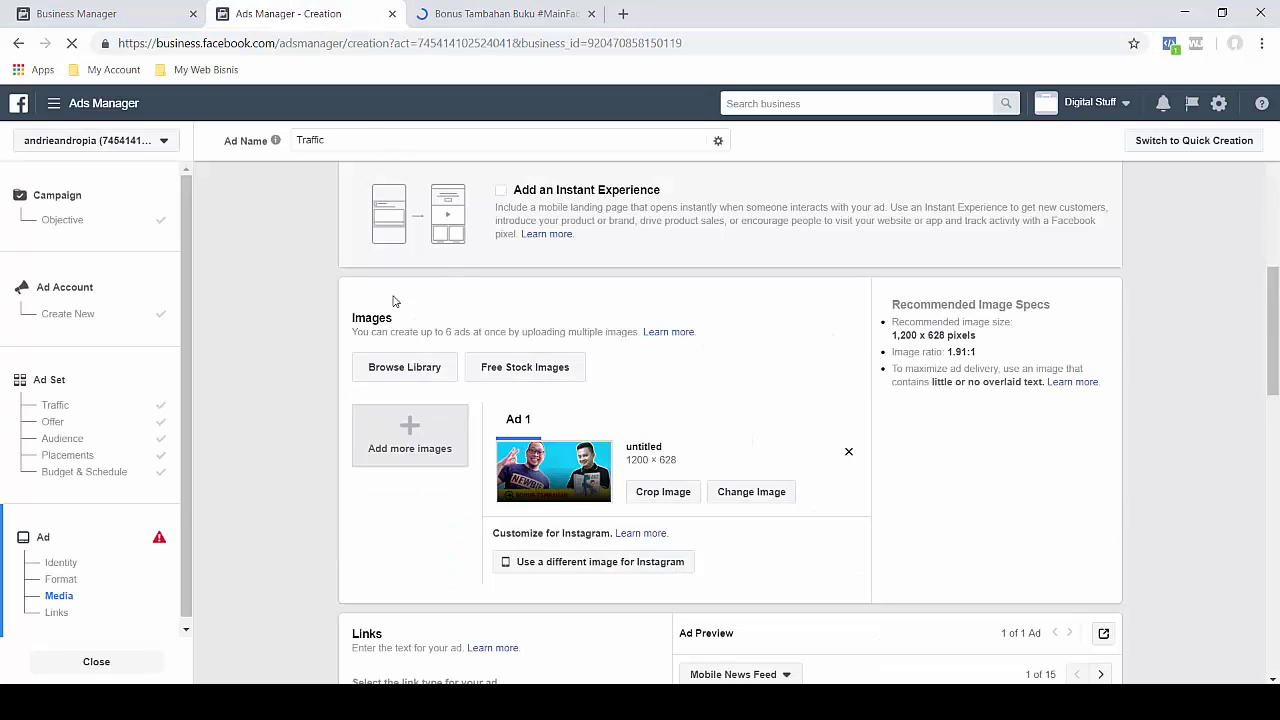
pyautogui.scroll(-5, 300, 295)
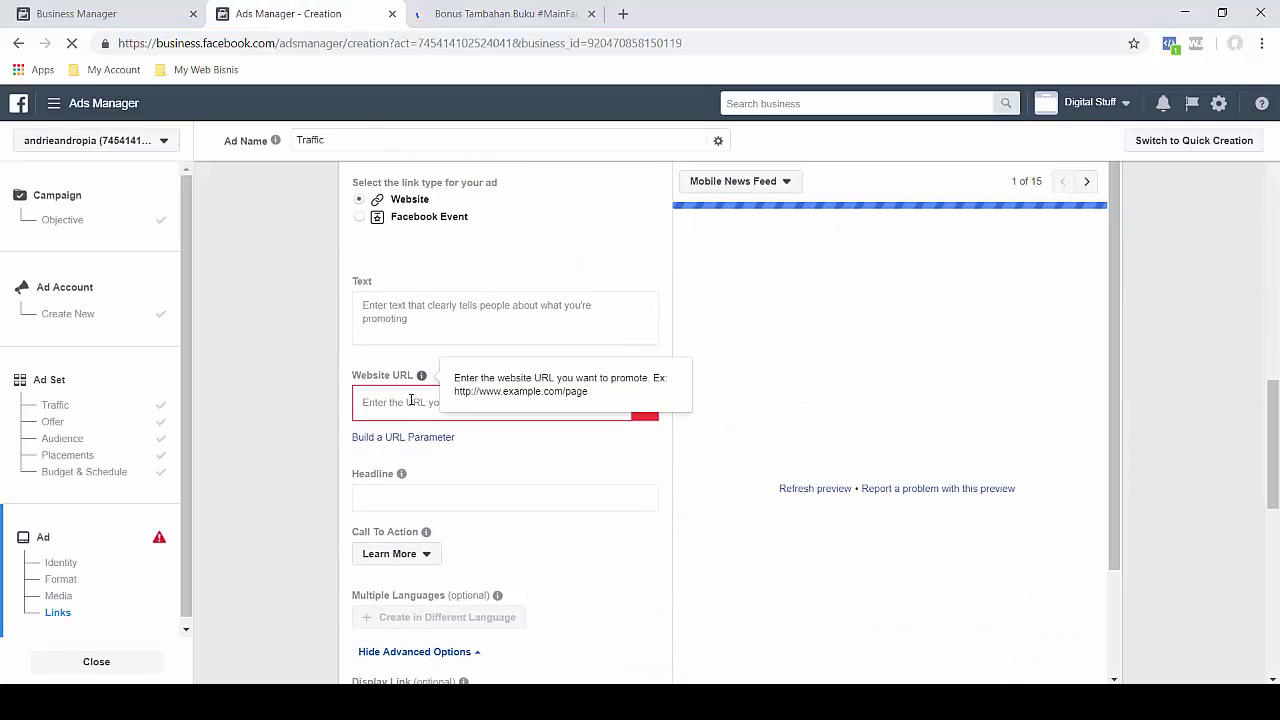
pyautogui.hotkey('ctrl', 'v')
pyautogui.click(283, 366)
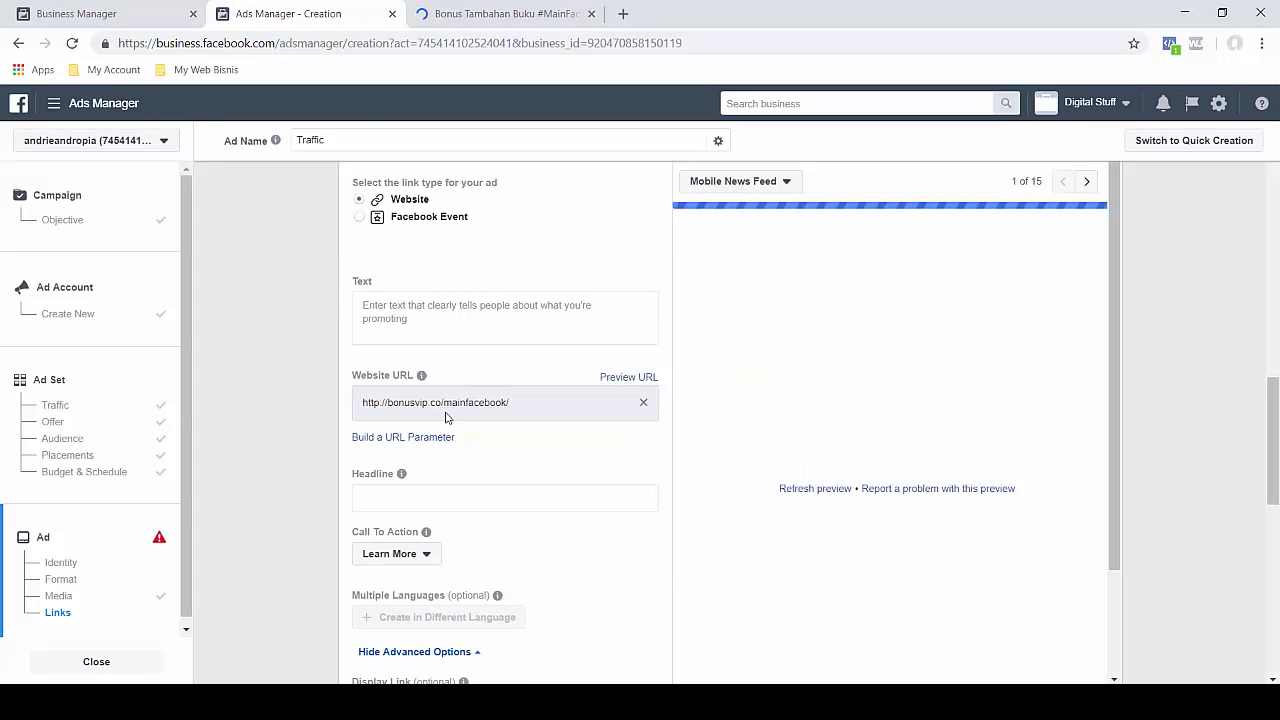
pyautogui.click(451, 501)
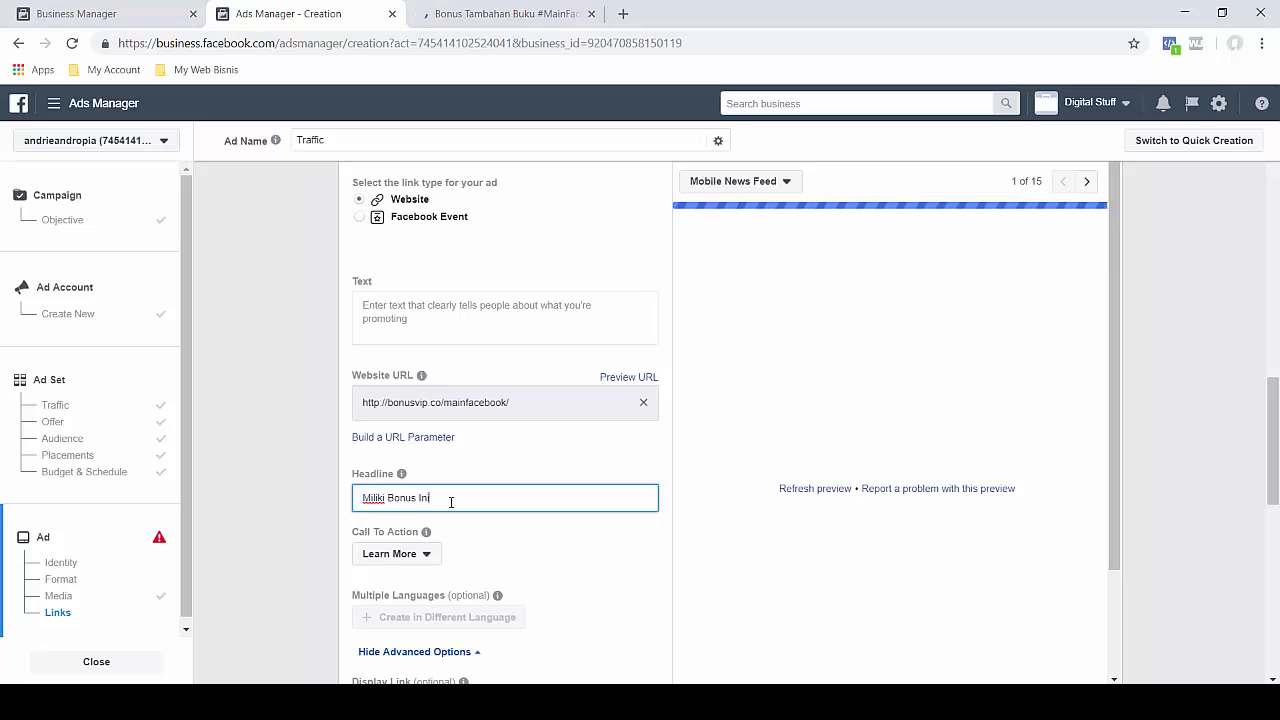
# Step: Enter the ad text "Beli buku ini harga 197rb dapet Bonus Spesial. Akses Disini!"
pyautogui.click(448, 313)
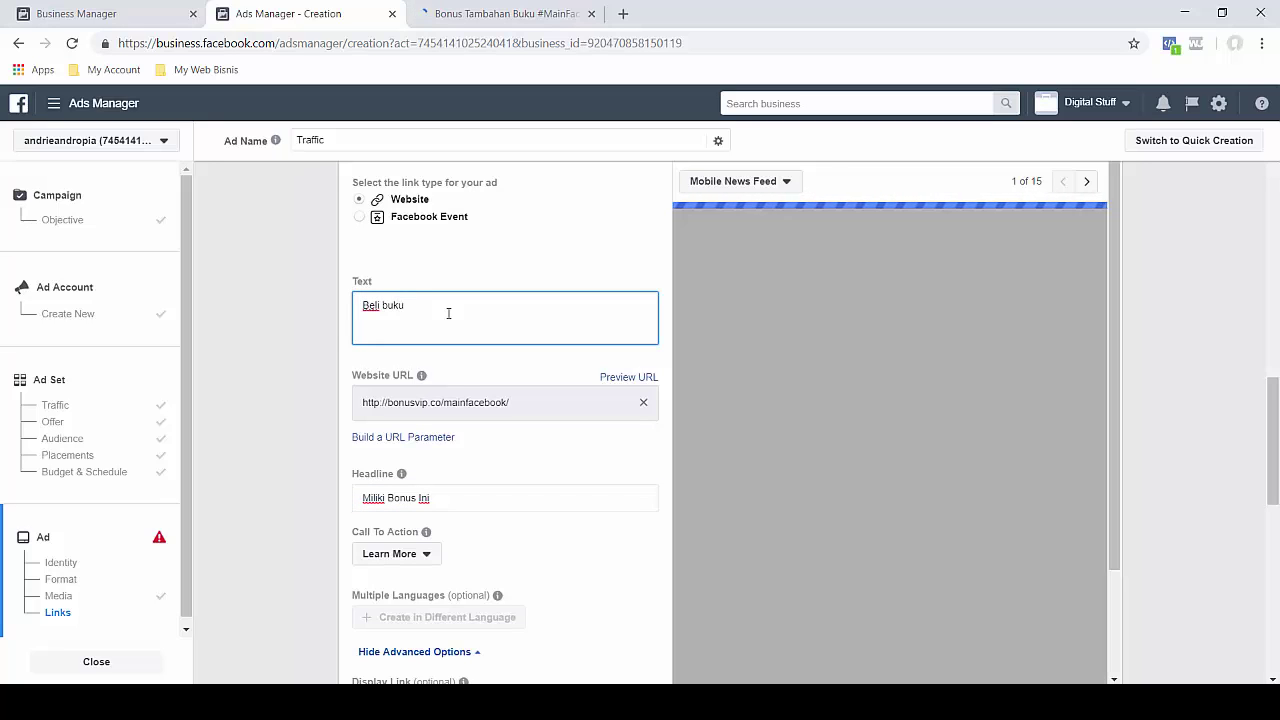
pyautogui.write('Beli buku ini ha')
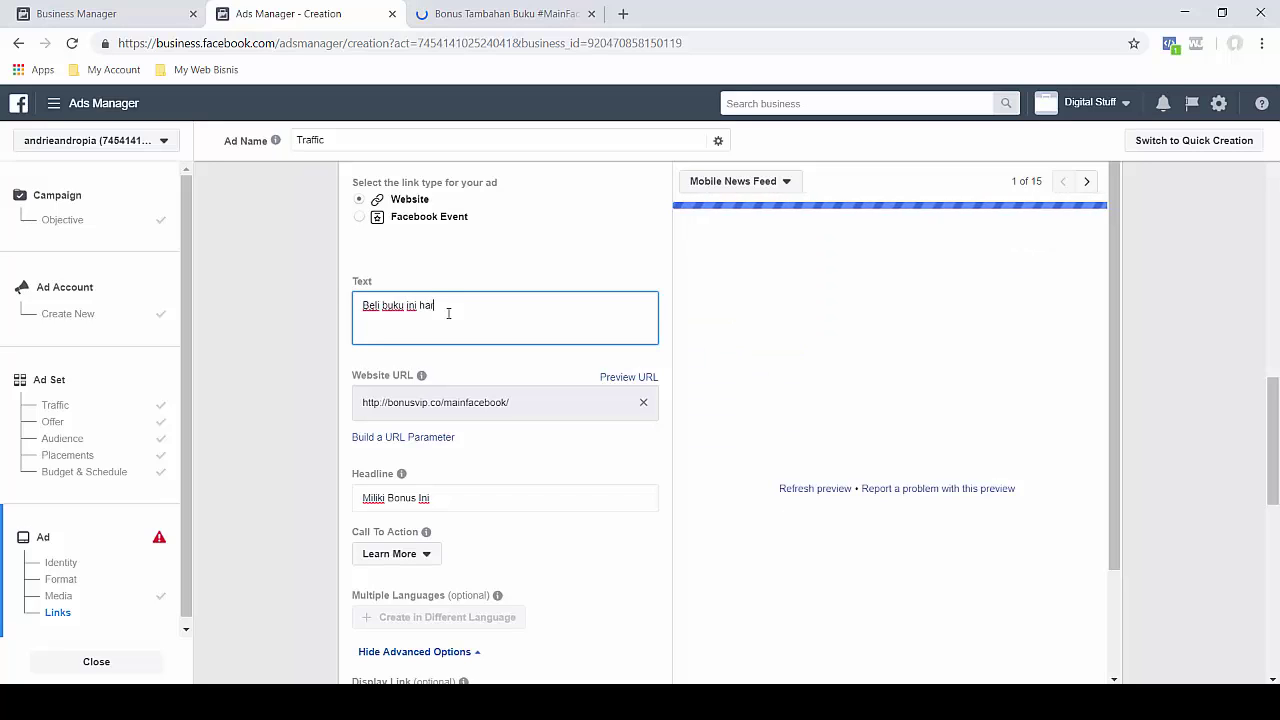
pyautogui.write('rga 197 da')
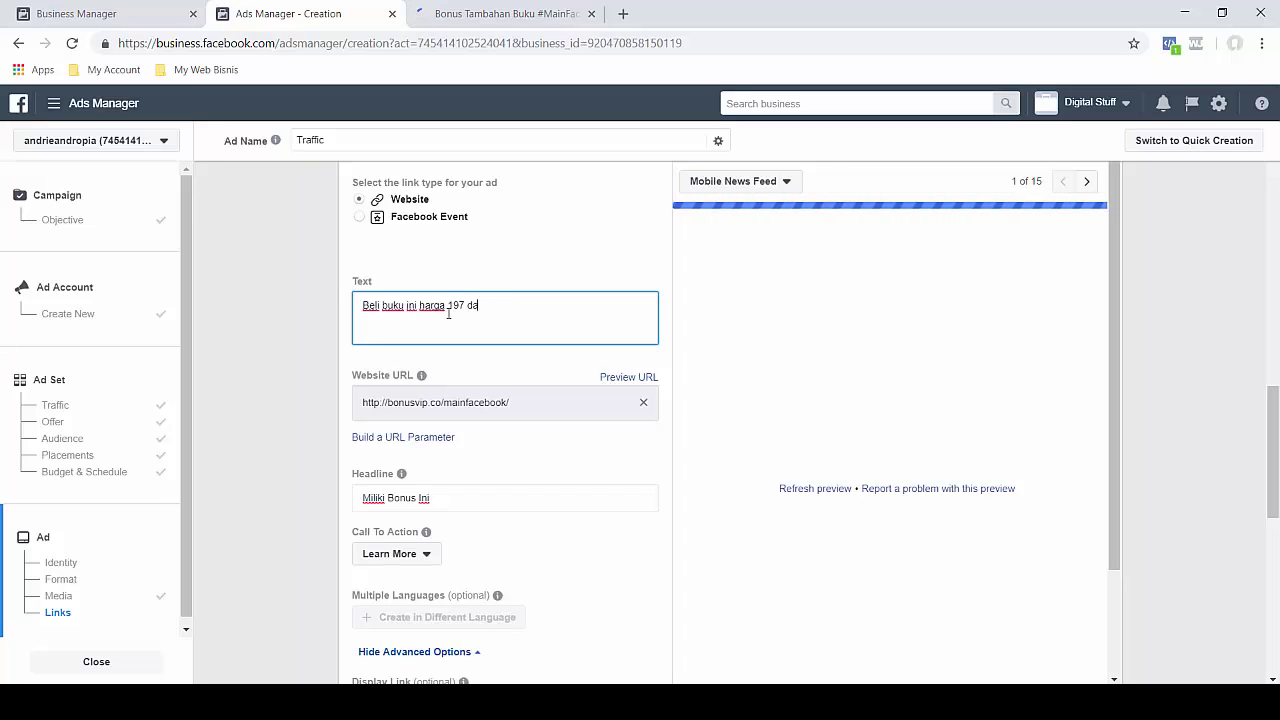
pyautogui.press('BackSpace')
pyautogui.press('BackSpace')
pyautogui.press('BackSpace')
pyautogui.write('b d')
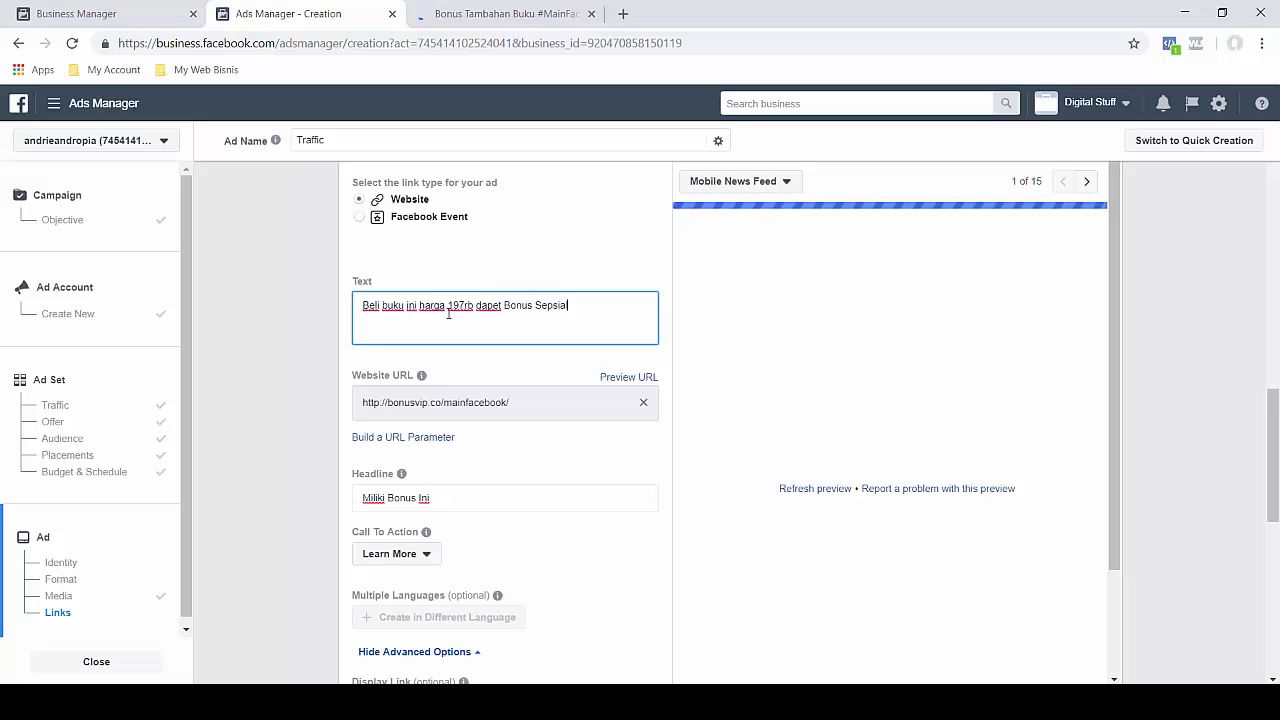
pyautogui.press('BackSpace')
pyautogui.press('BackSpace')
pyautogui.press('BackSpace')
pyautogui.write('. Akses Dis')
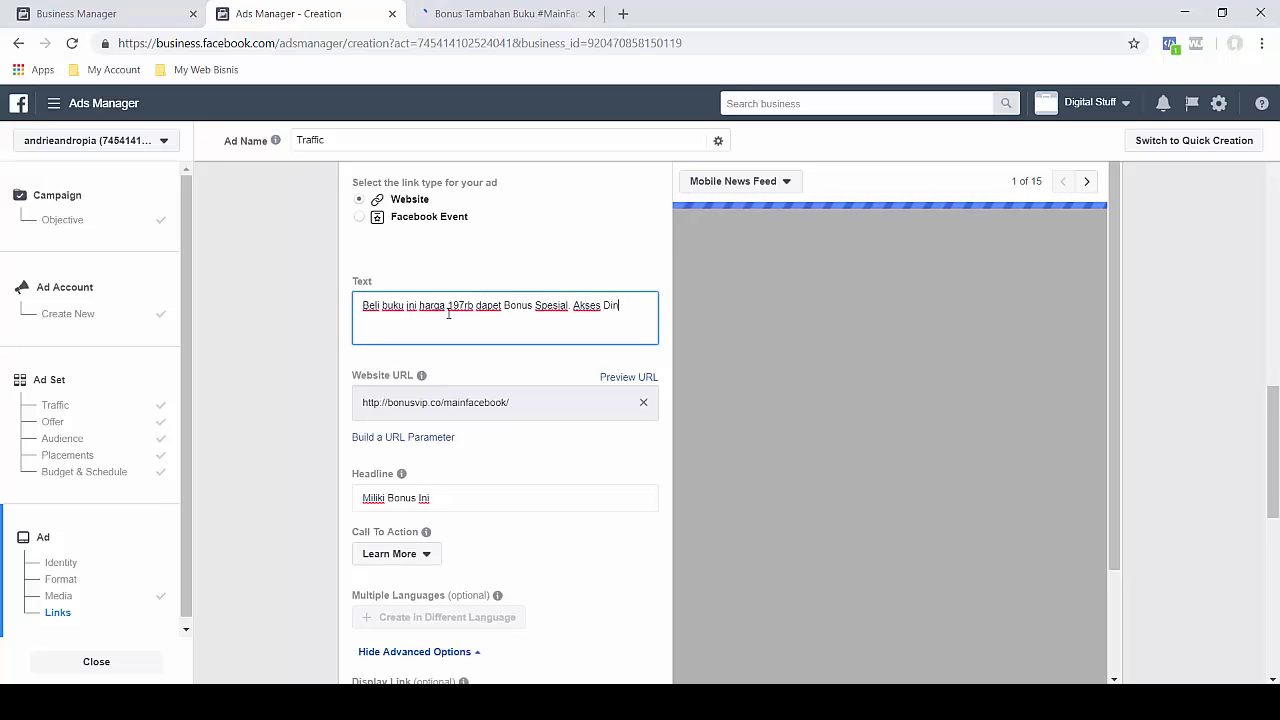
pyautogui.write('ni!')
pyautogui.click(1244, 331)
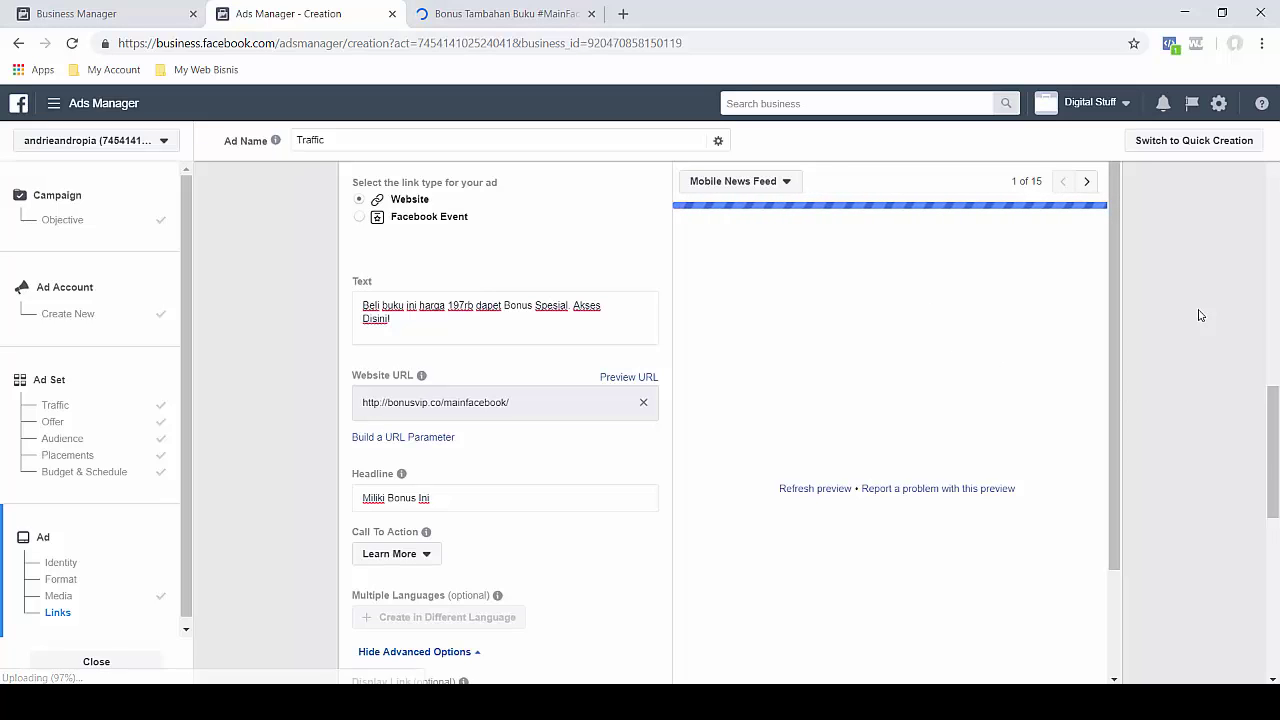
# Step: Examine the ad's conversion tracking options and preview the ad in the Desktop News Feed placement
pyautogui.scroll(-3, 1170, 330)
pyautogui.scroll(-2, 1165, 332)
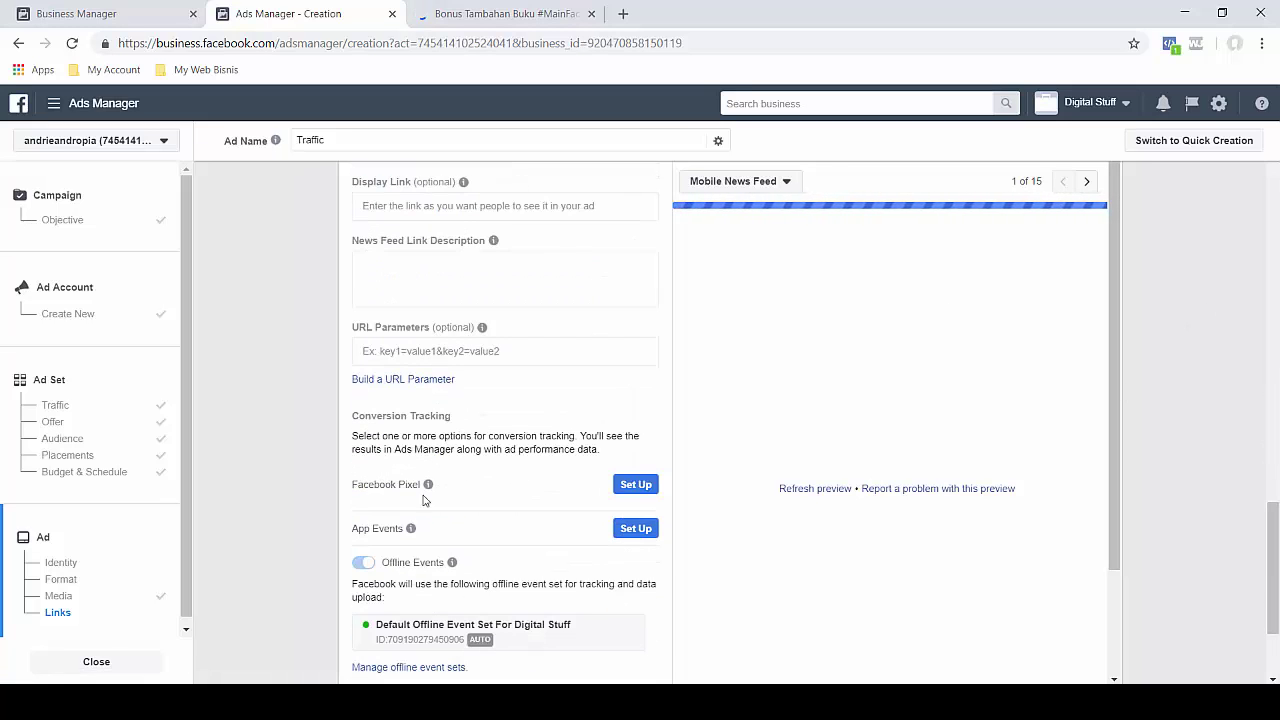
pyautogui.moveTo(428, 484)
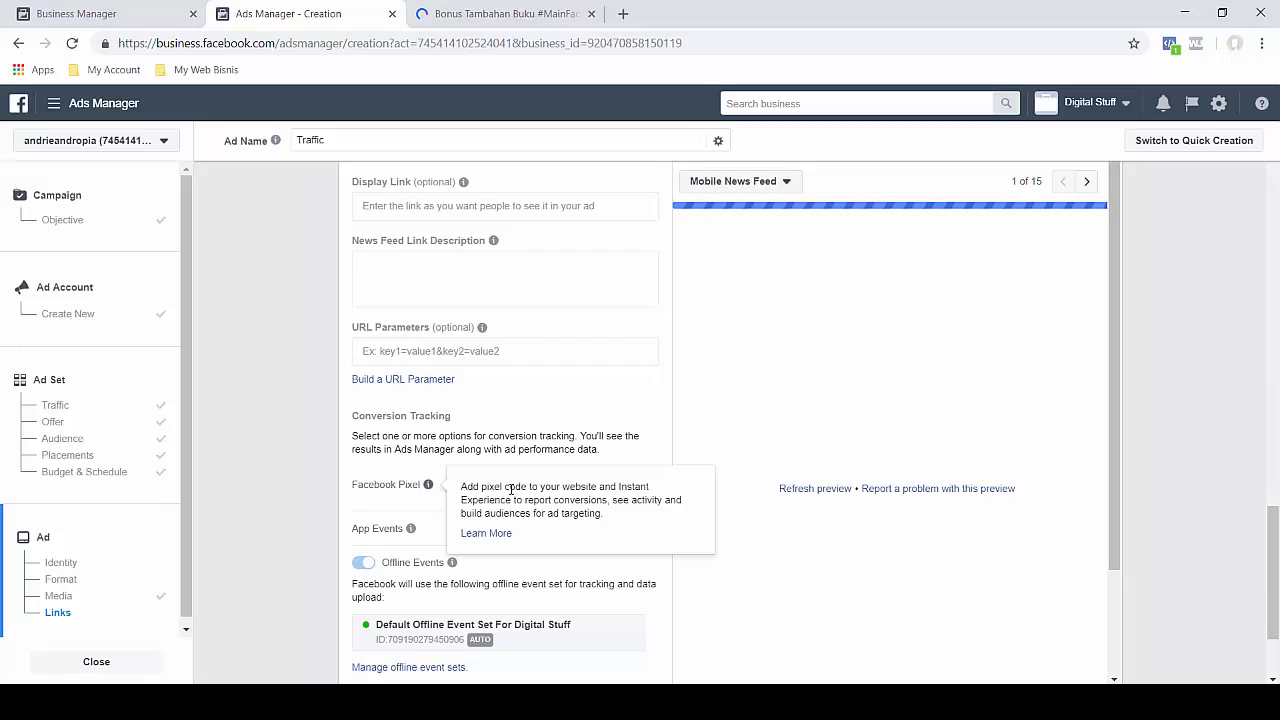
pyautogui.click(765, 181)
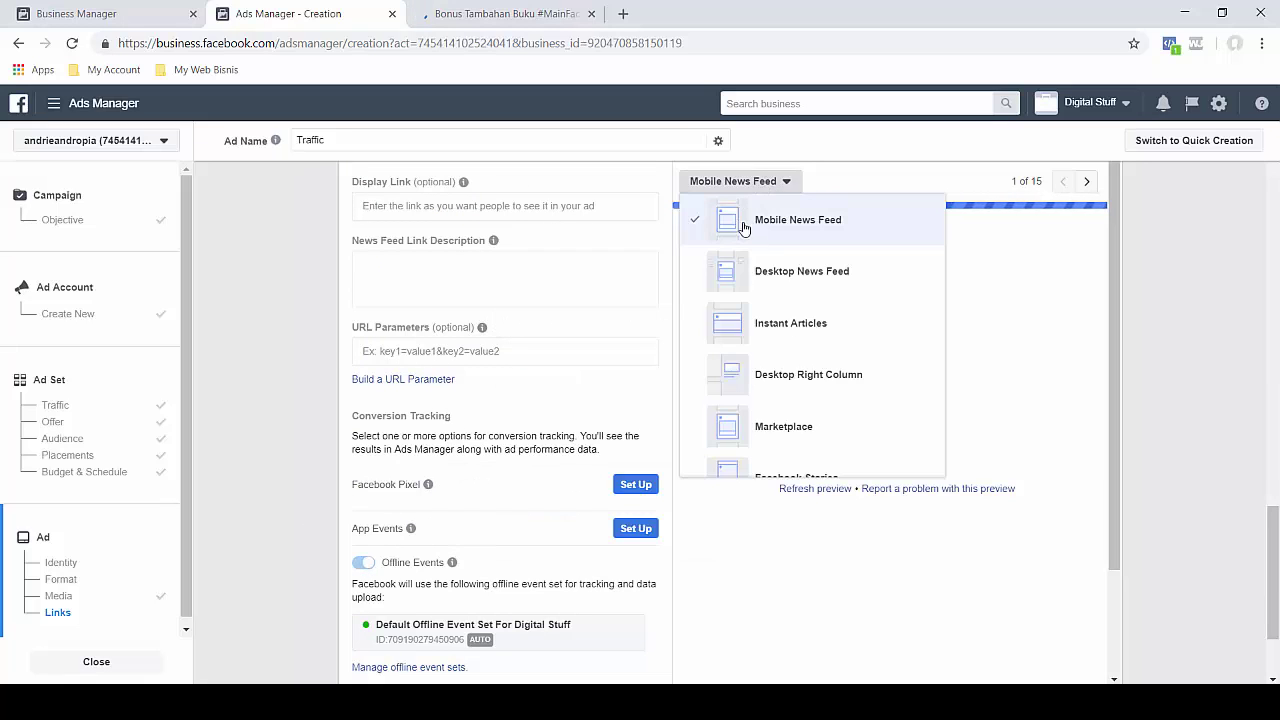
pyautogui.click(800, 271)
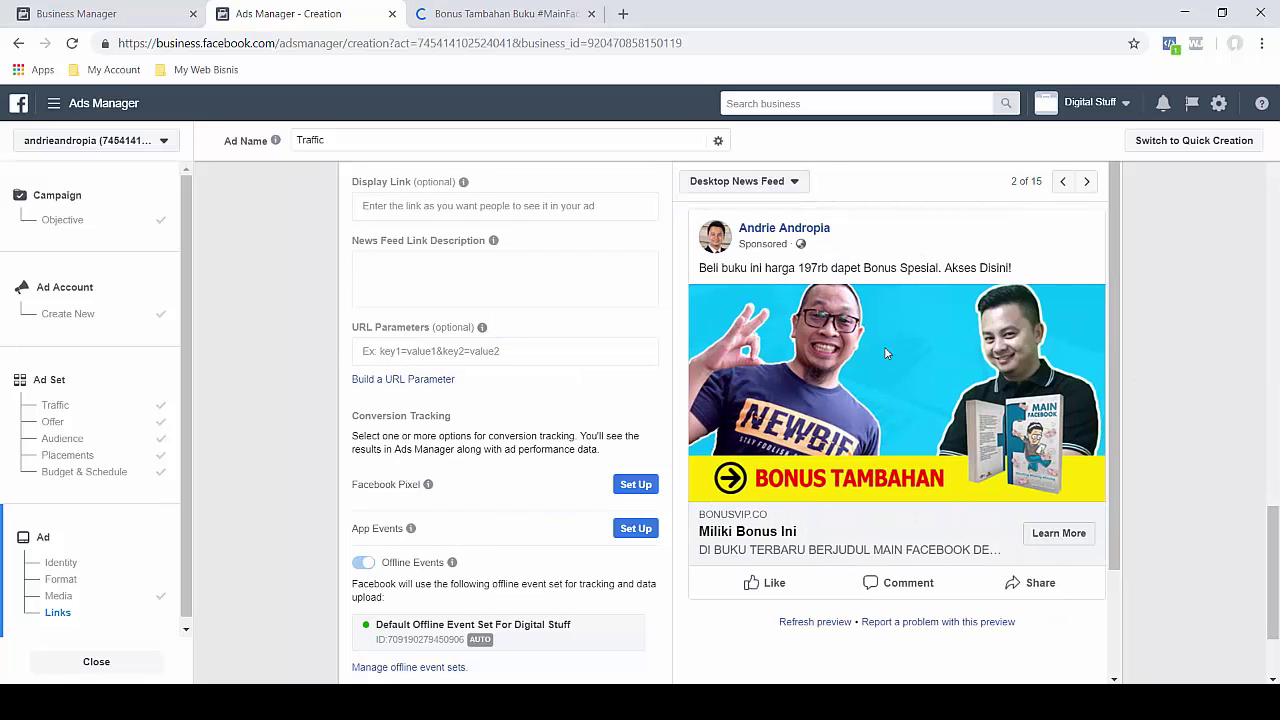
# Step: Confirm the finished ad for publishing, and return to the Business Manager home page with the landing page tab closed
pyautogui.scroll(-5, 1093, 363)
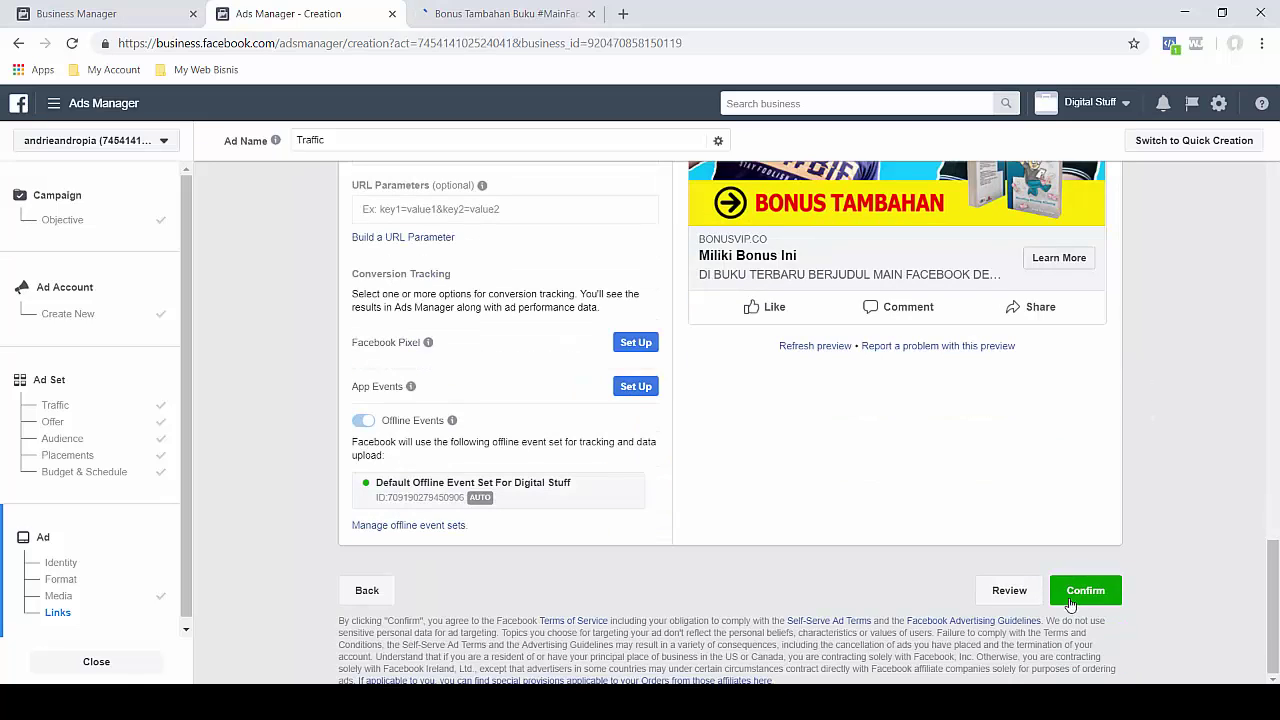
pyautogui.click(1080, 590)
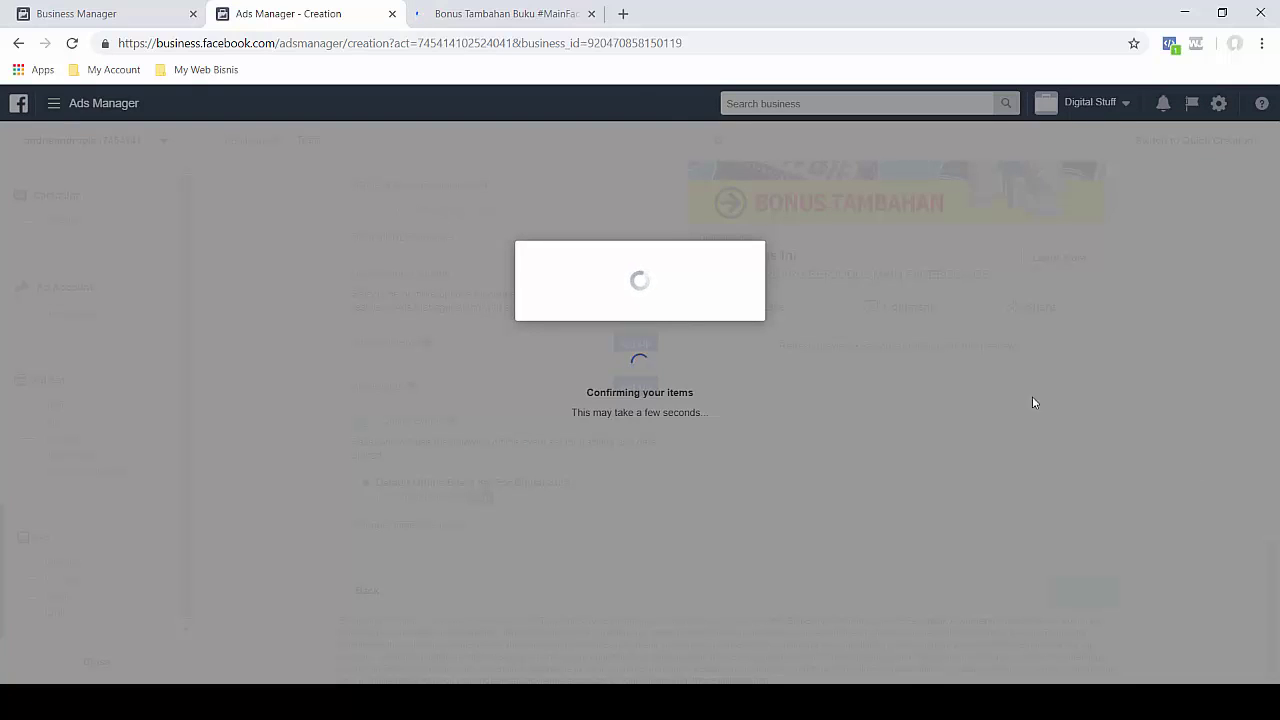
pyautogui.click(591, 14)
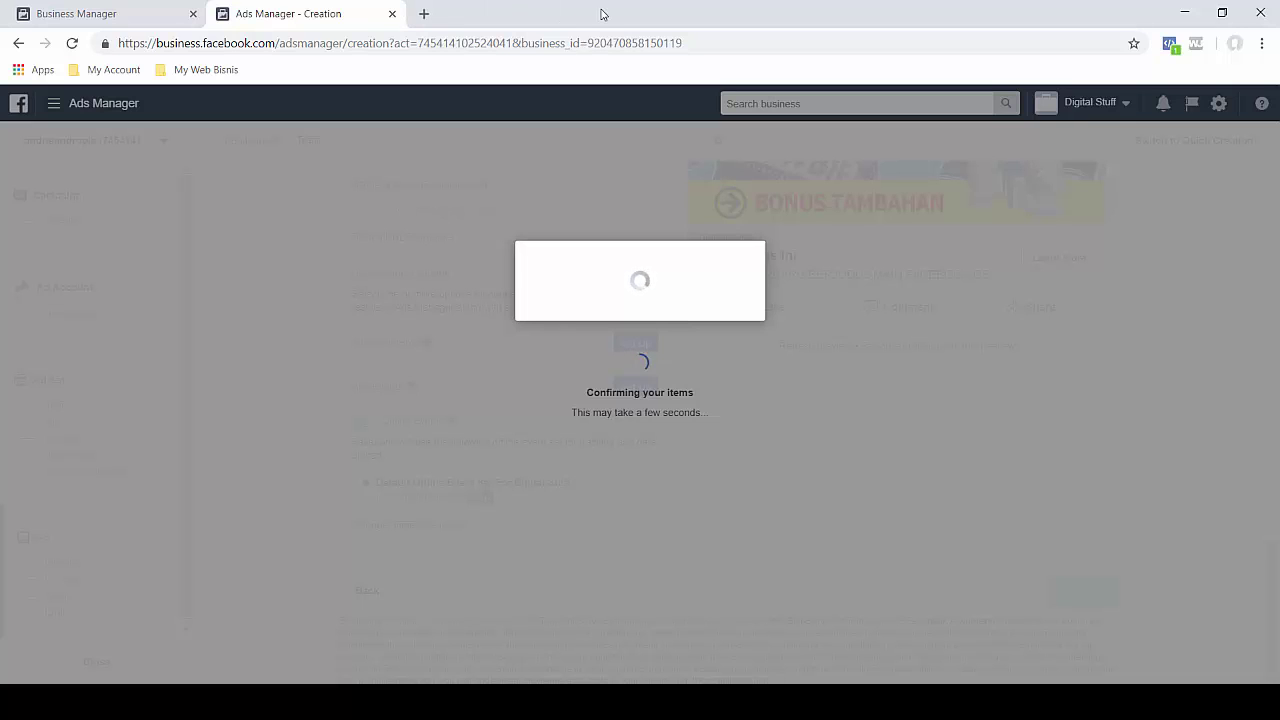
pyautogui.click(128, 12)
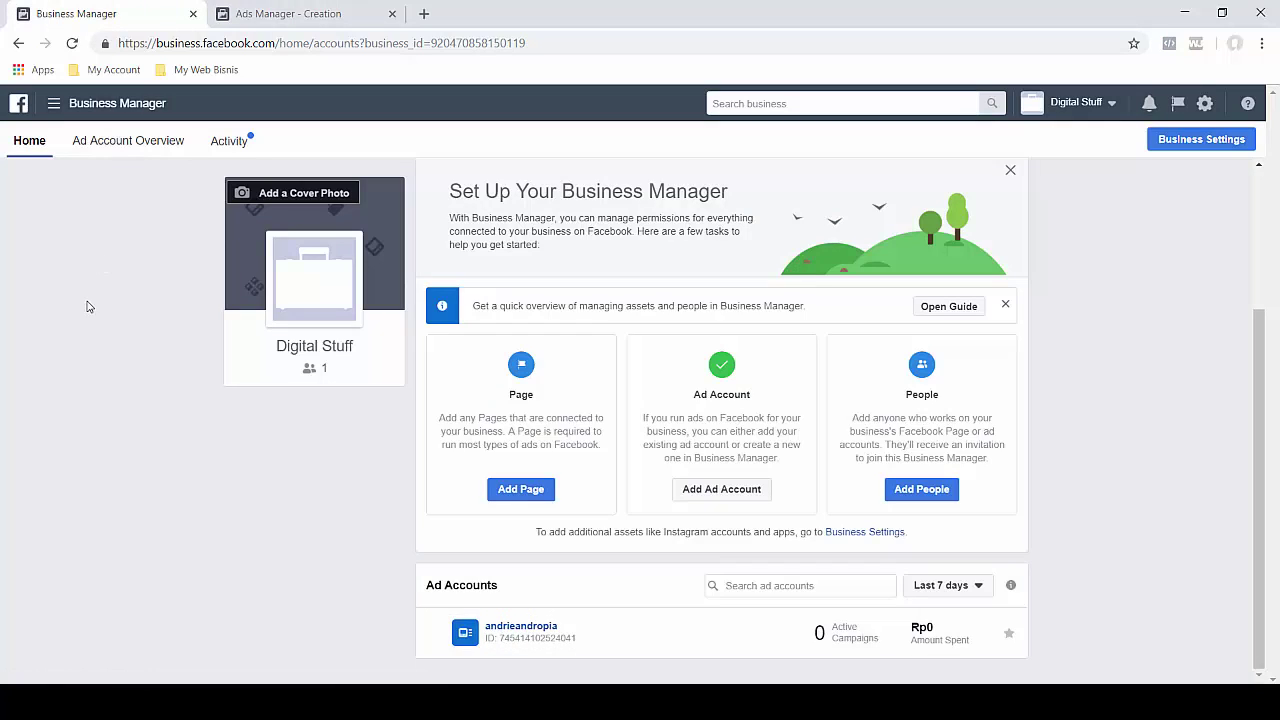